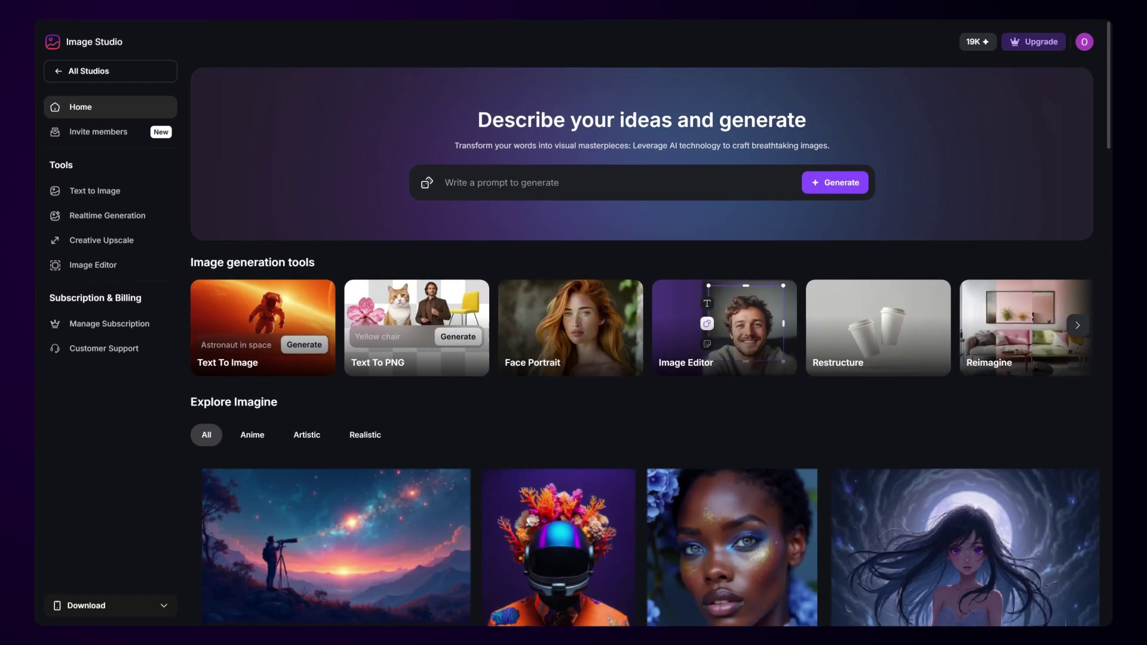
Step: Generate four satin-blouse images from the Text To Image sample prompt
{"action": "scroll", "coordinate": [651, 345], "scroll_direction": "down", "scroll_amount": 6}
{"action": "scroll", "coordinate": [651, 361], "scroll_direction": "down", "scroll_amount": 20}
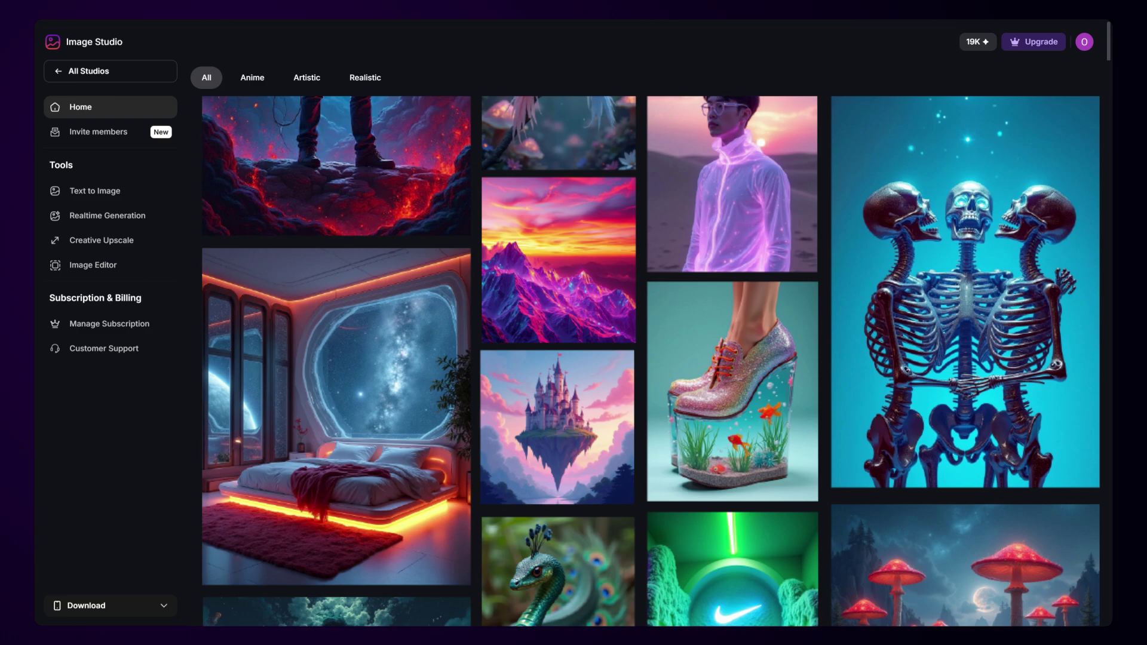
{"action": "scroll", "coordinate": [651, 361], "scroll_direction": "down", "scroll_amount": 3}
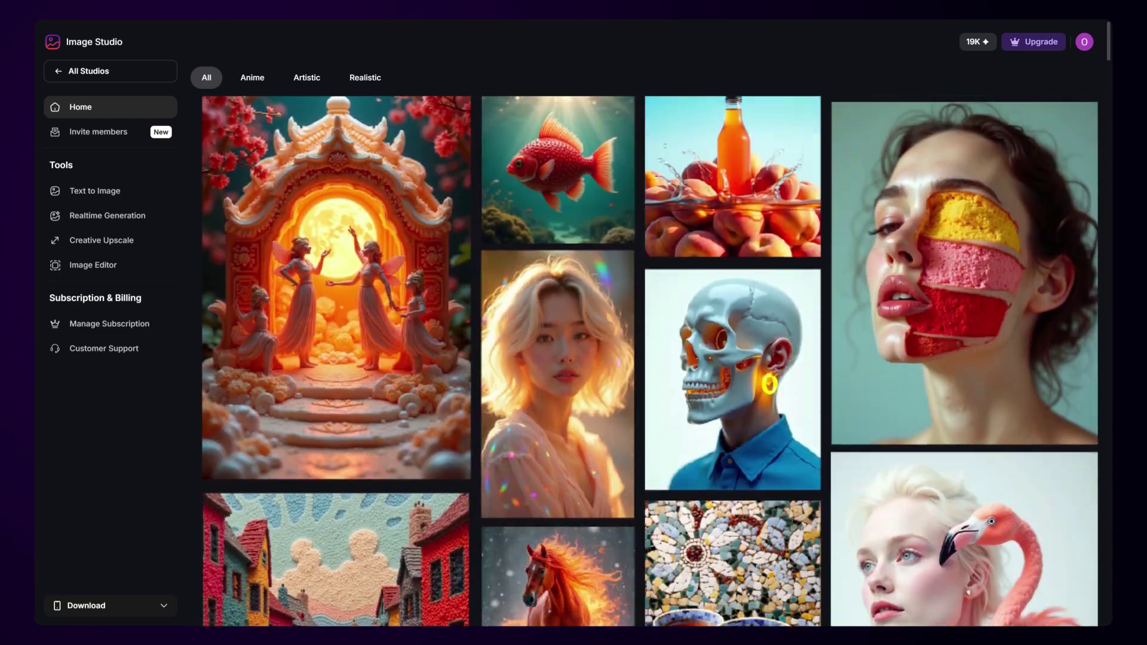
{"action": "scroll", "coordinate": [650, 361], "scroll_direction": "up", "scroll_amount": 20}
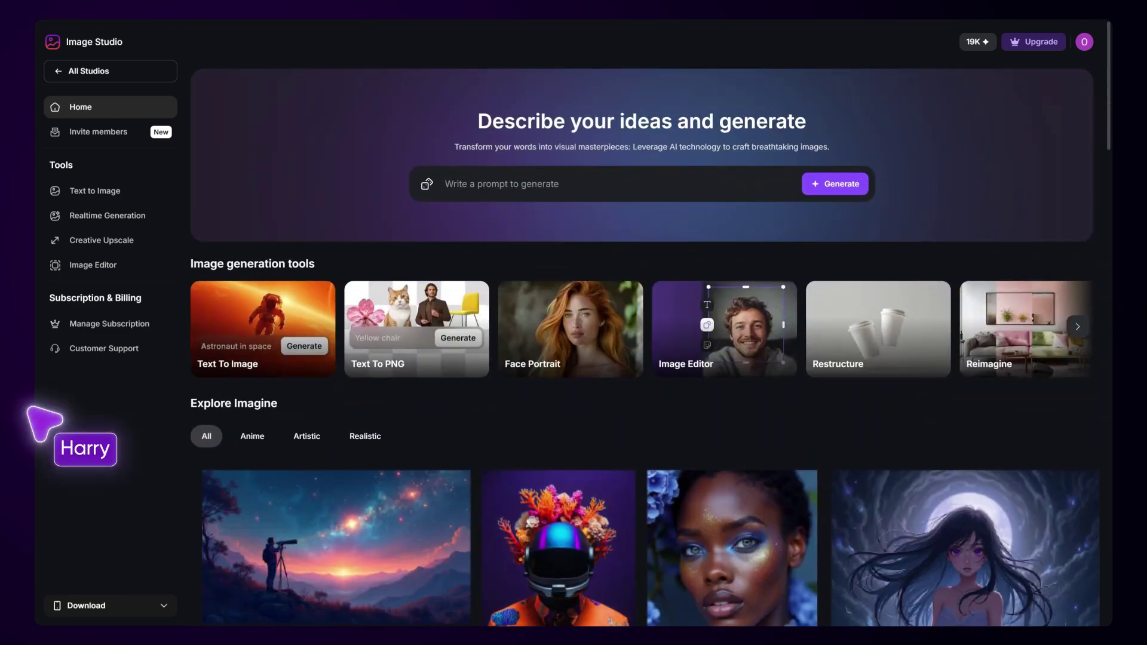
{"action": "left_click", "coordinate": [281, 338]}
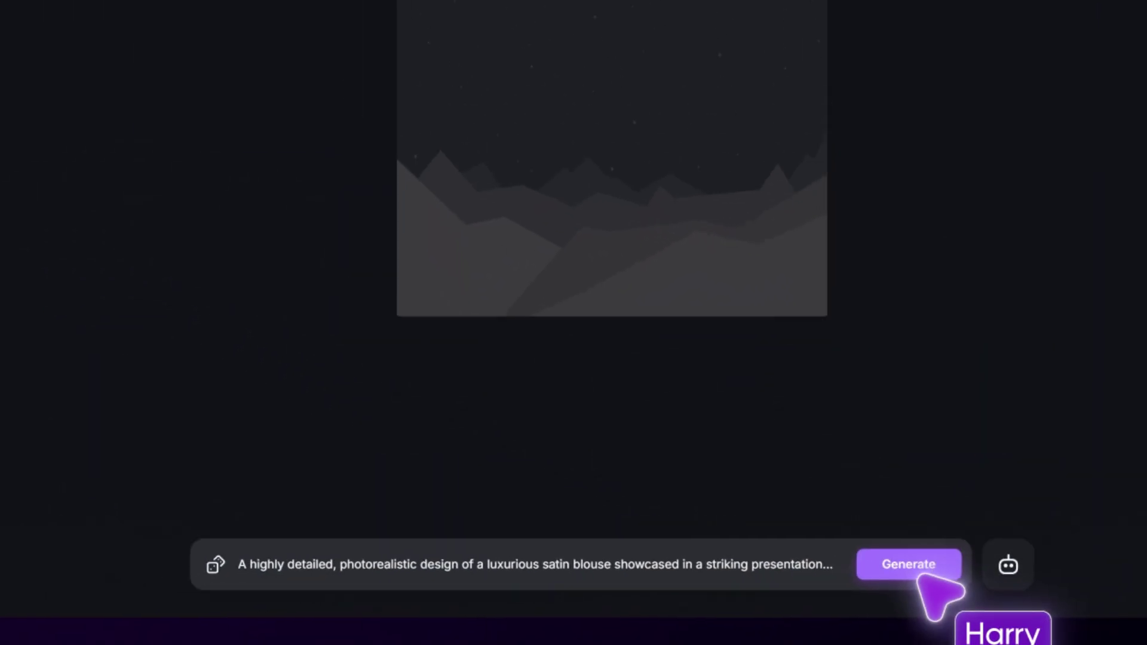
{"action": "left_click", "coordinate": [933, 553]}
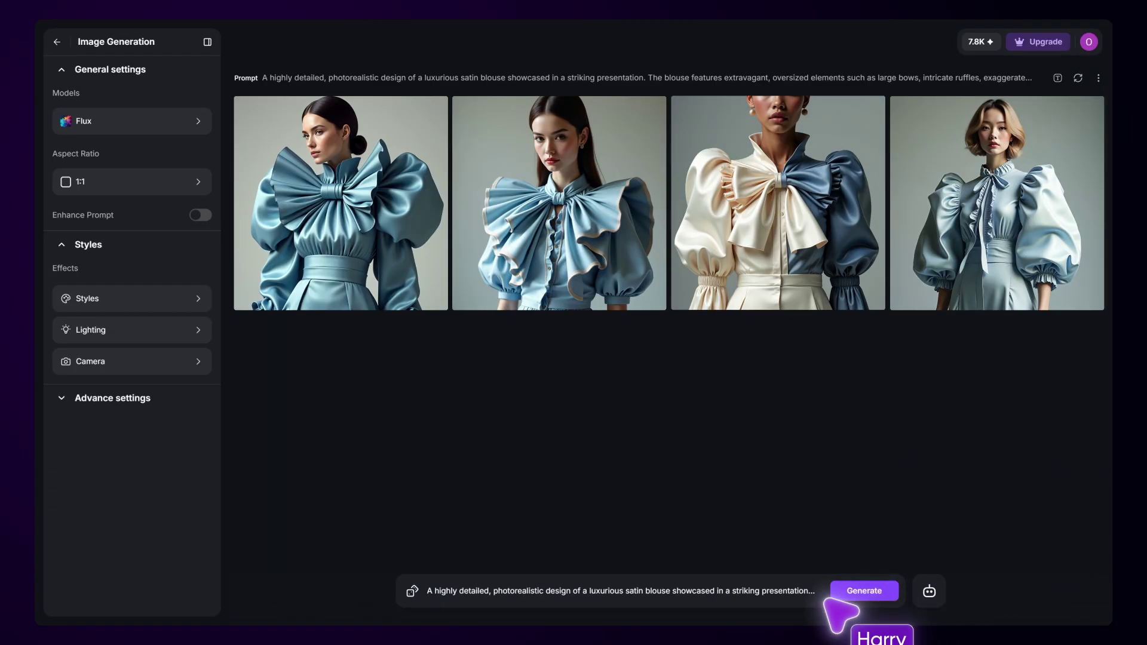
Step: Swap in a random prompt, generate four macramé Fendi pochette images, and return home
{"action": "left_click", "coordinate": [412, 591]}
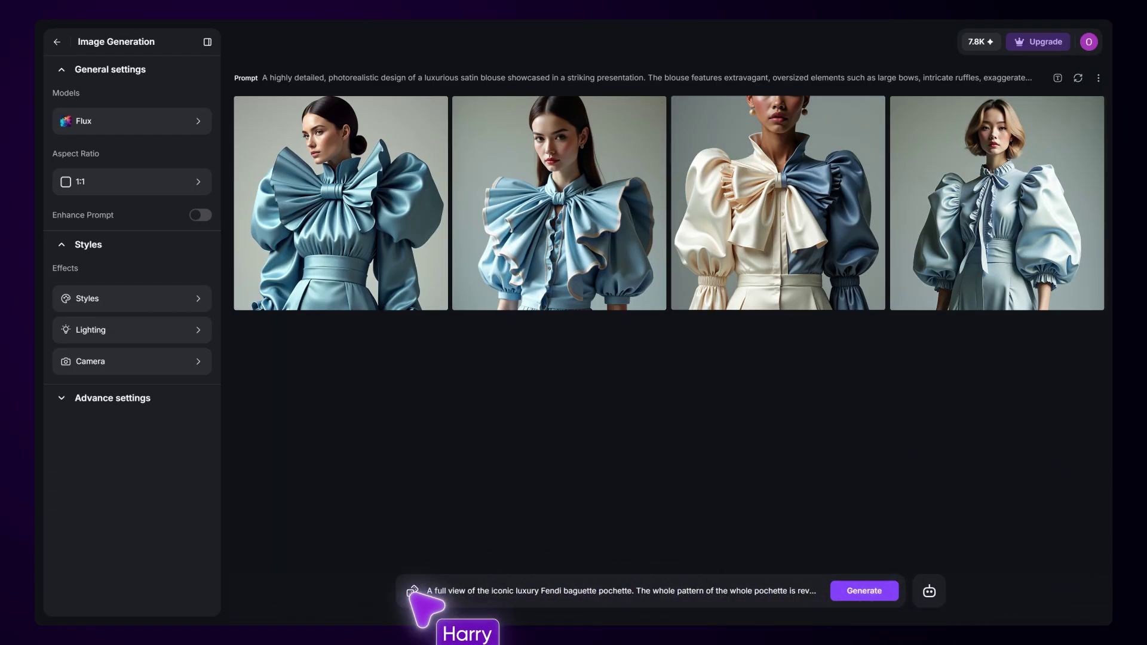
{"action": "left_click", "coordinate": [861, 591]}
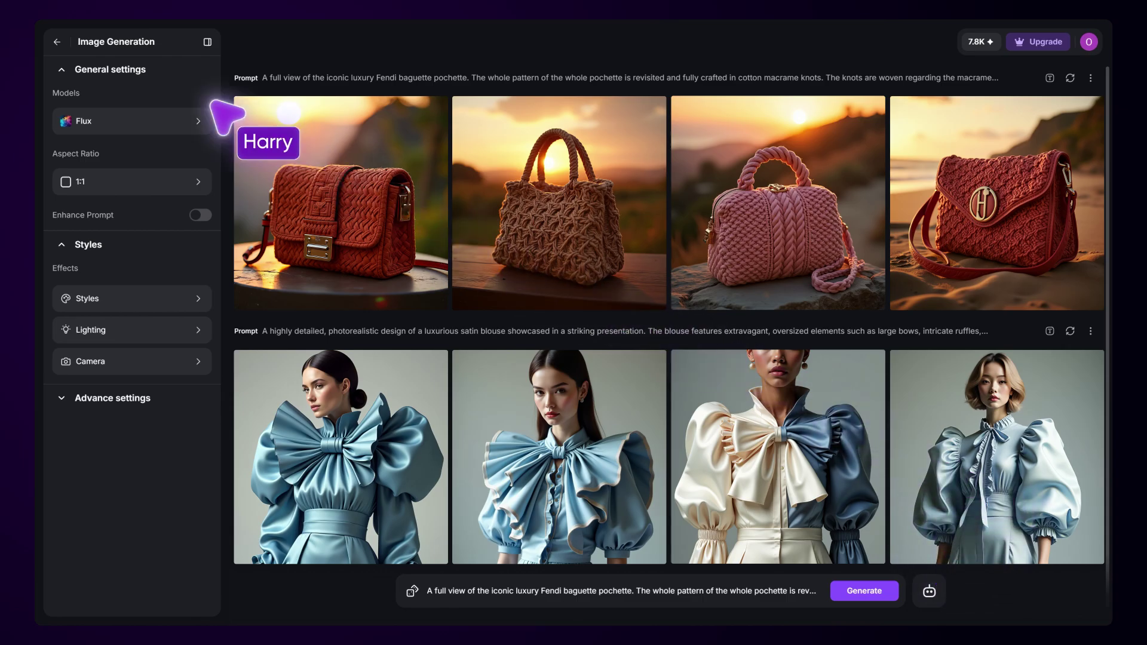
{"action": "left_click", "coordinate": [57, 42]}
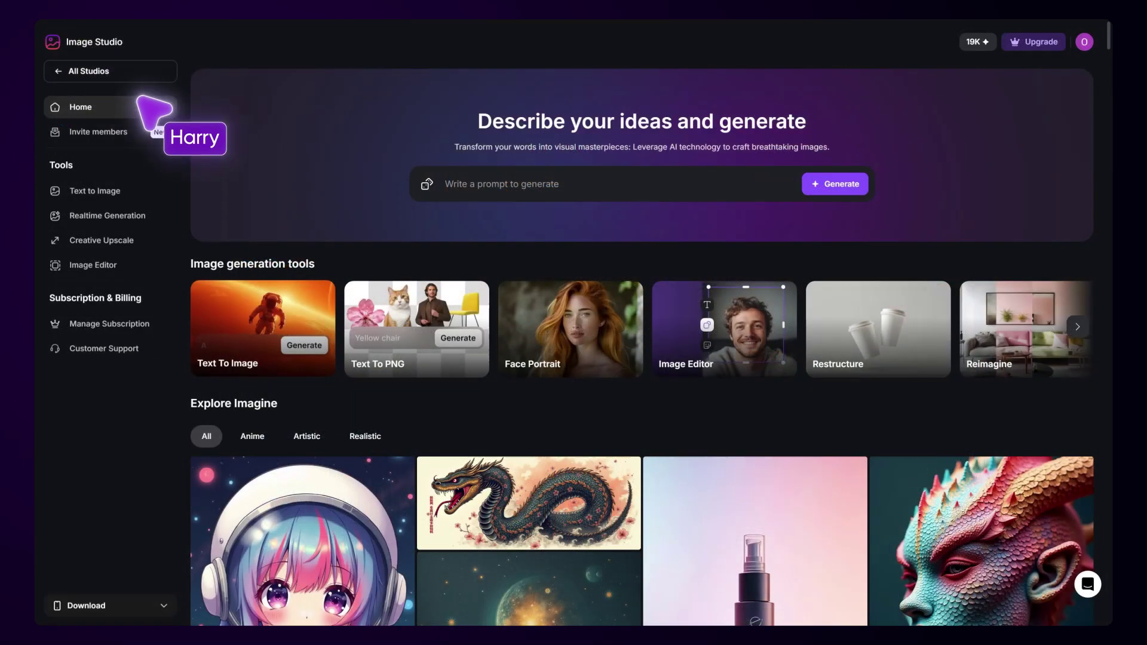
Step: Generate four purple-armoured winged archangel images with the Text To PNG model, then return home
{"action": "left_click", "coordinate": [458, 338]}
{"action": "left_click", "coordinate": [864, 591]}
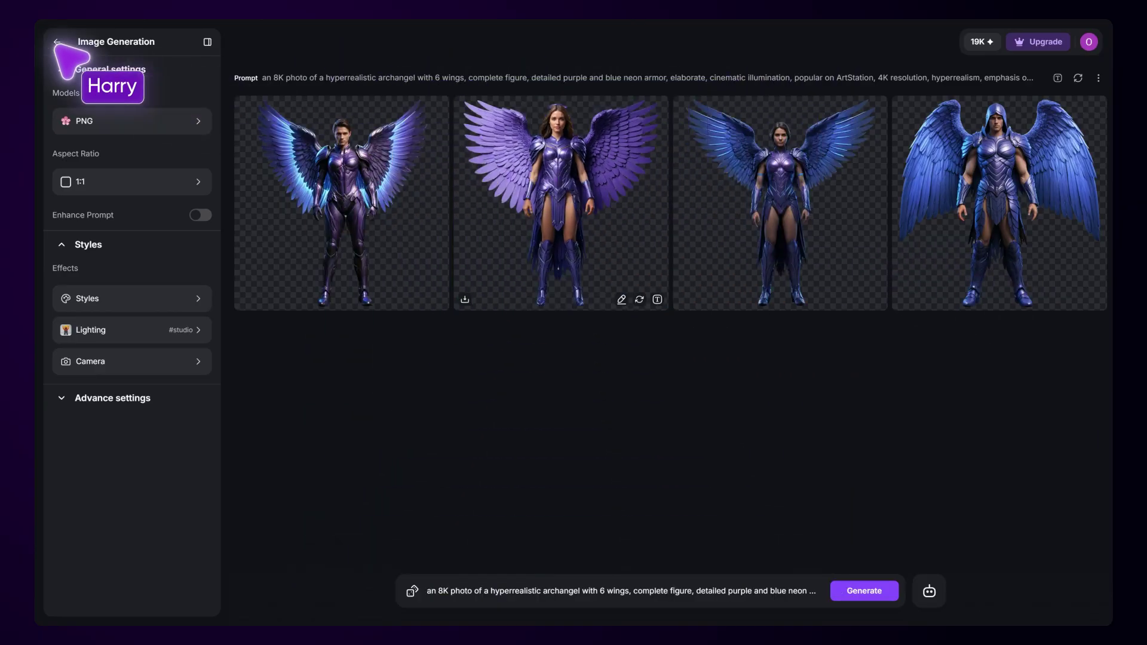
{"action": "left_click", "coordinate": [57, 42]}
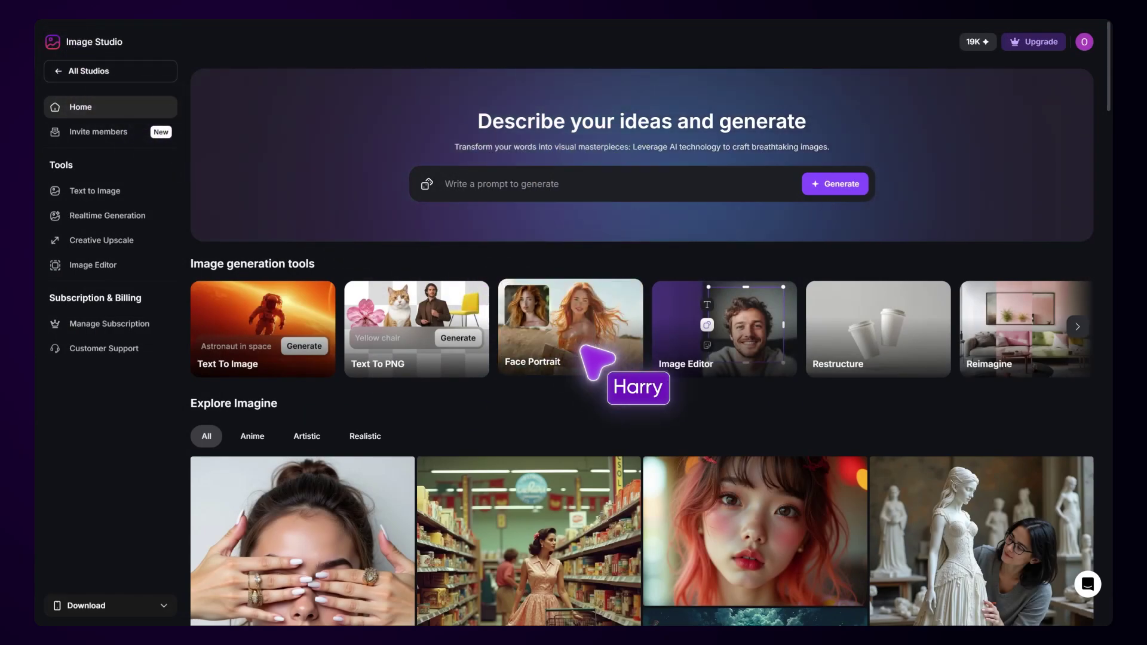
Step: Upload the smiling woman's photo in Face Portrait and generate four archangel portraits from it
{"action": "left_click", "coordinate": [583, 351]}
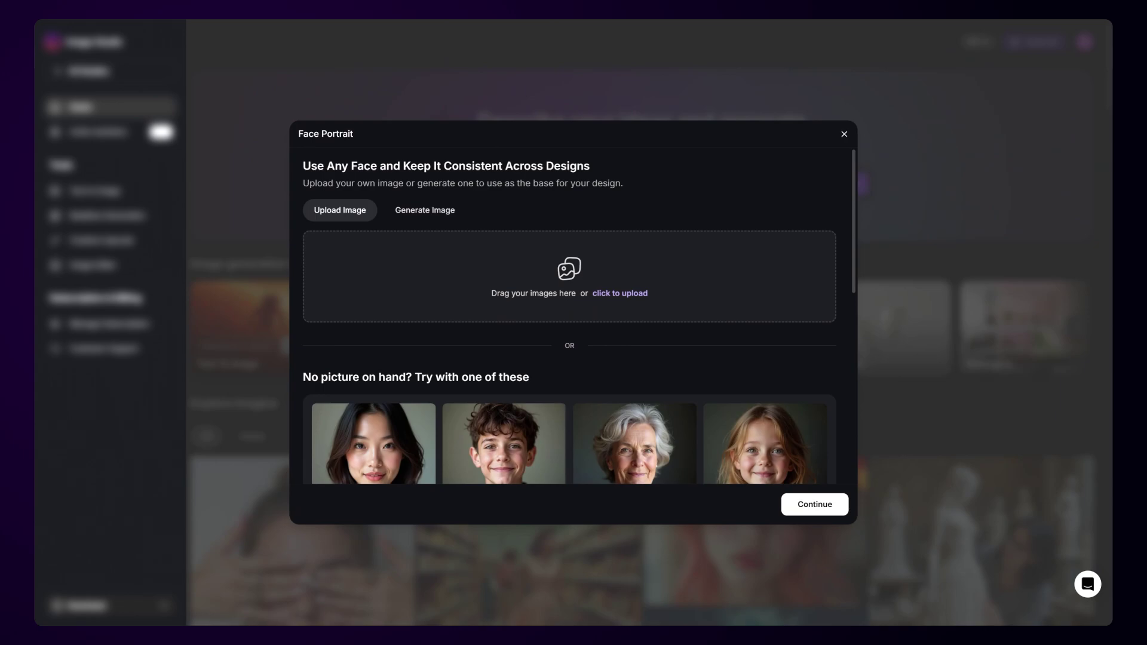
{"action": "left_click_drag", "start_coordinate": [1042, 297], "coordinate": [576, 264]}
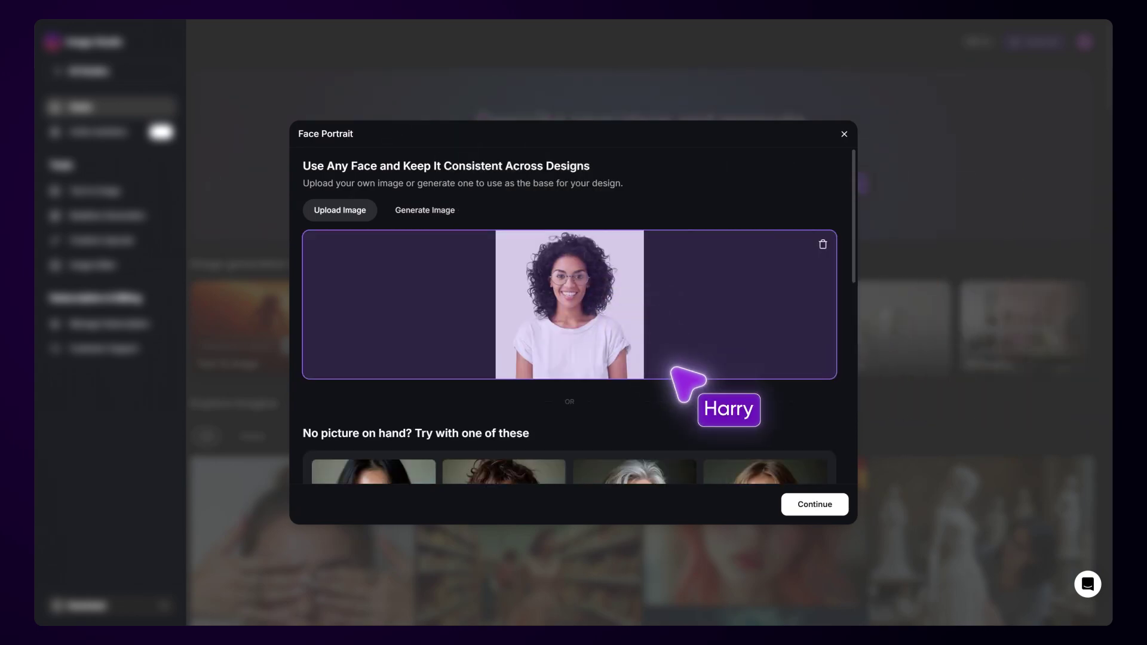
{"action": "left_click", "coordinate": [816, 504]}
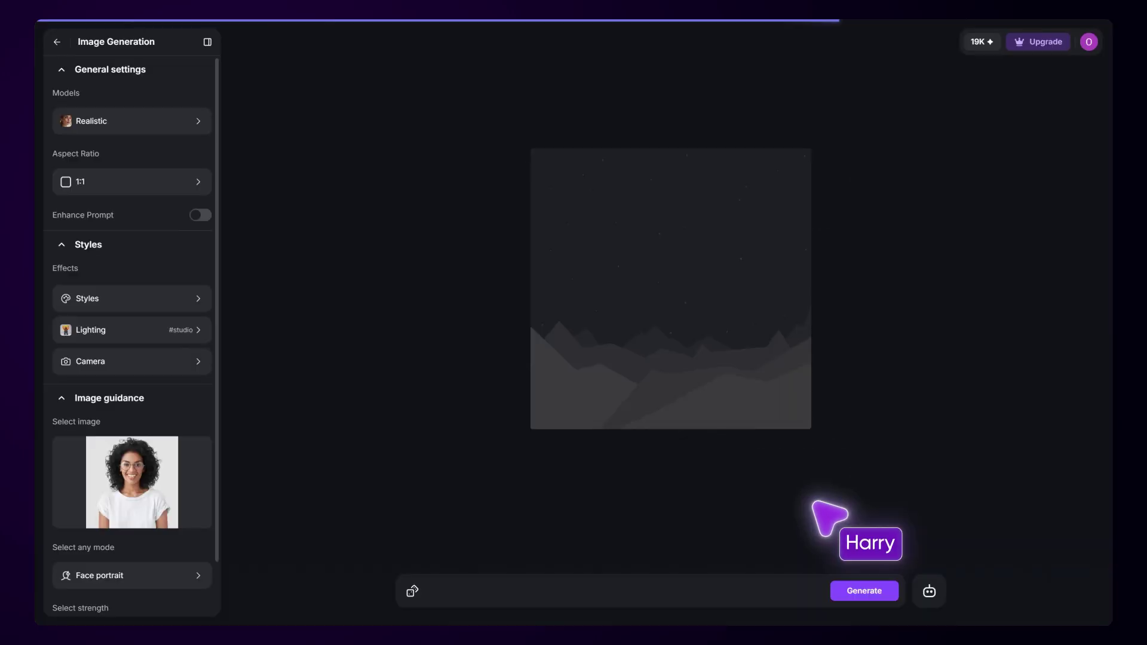
{"action": "left_click", "coordinate": [870, 590]}
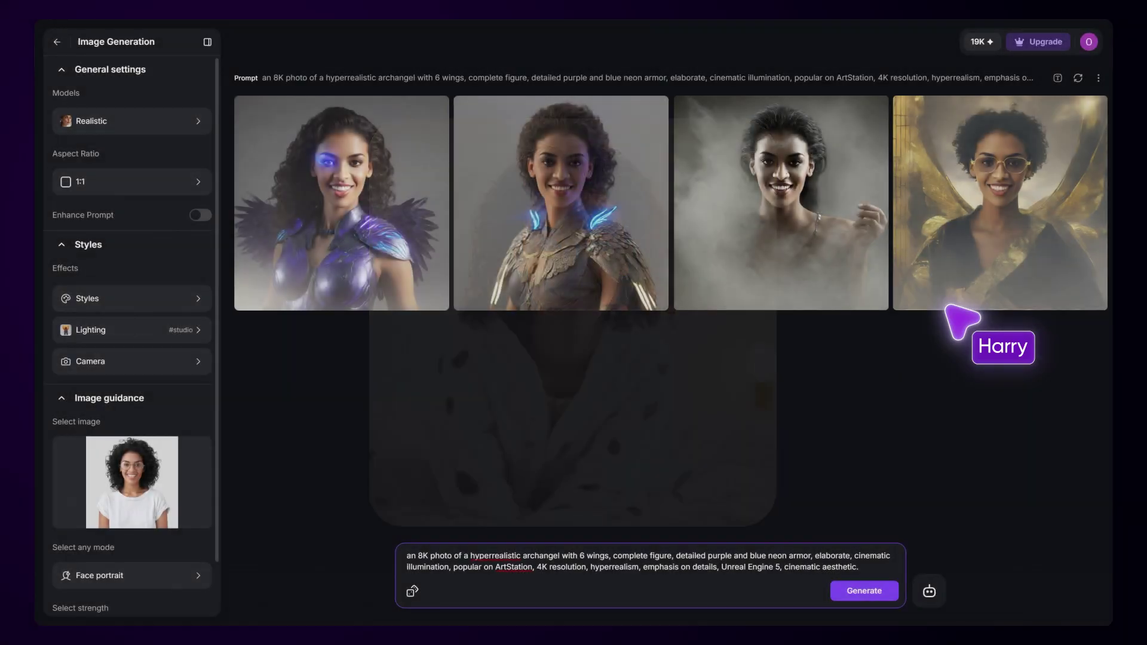
{"action": "left_click", "coordinate": [57, 42]}
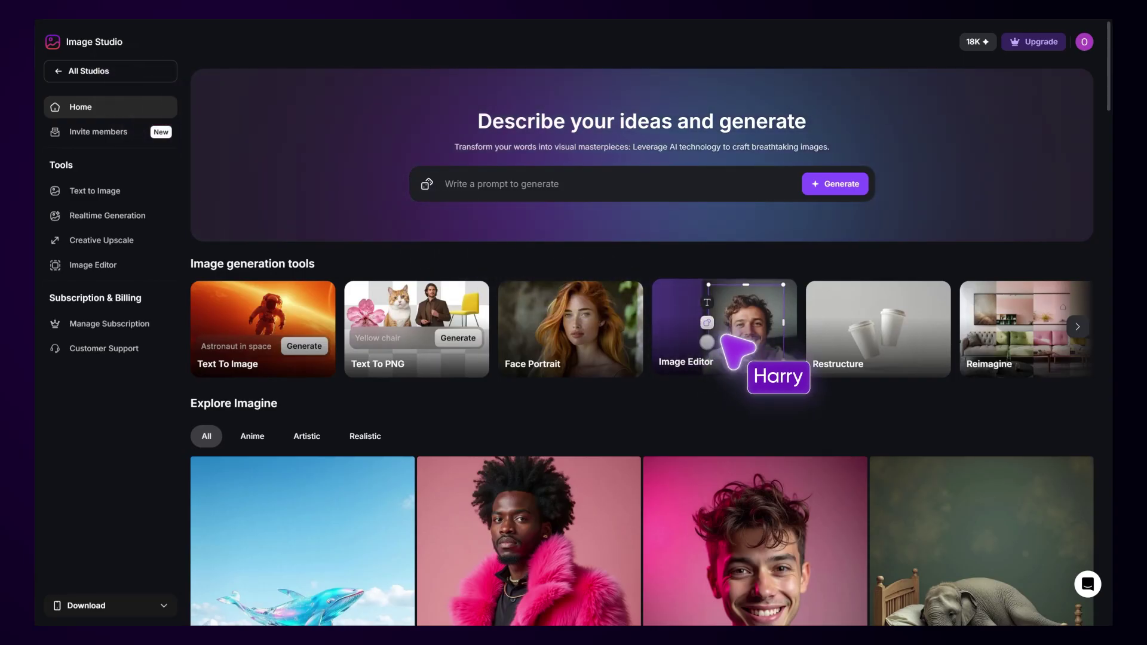
Step: Generate four pink perfume-stage backgrounds and place the cloud-and-pedestal one on Page 1
{"action": "left_click", "coordinate": [723, 335]}
{"action": "left_click", "coordinate": [428, 208]}
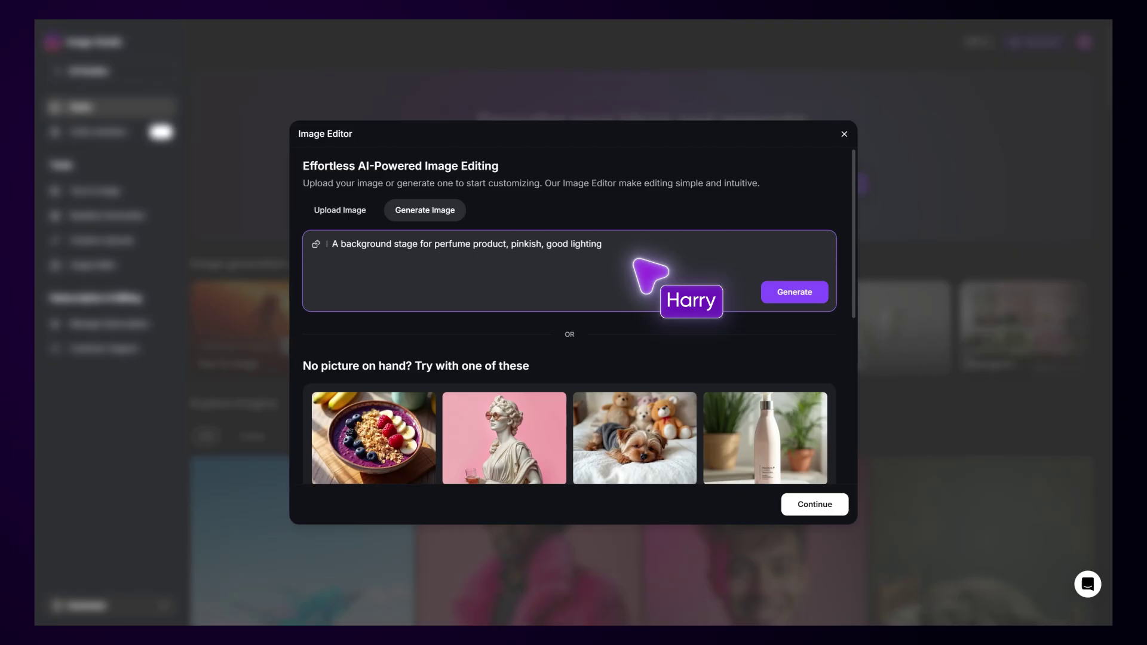
{"action": "left_click", "coordinate": [774, 289]}
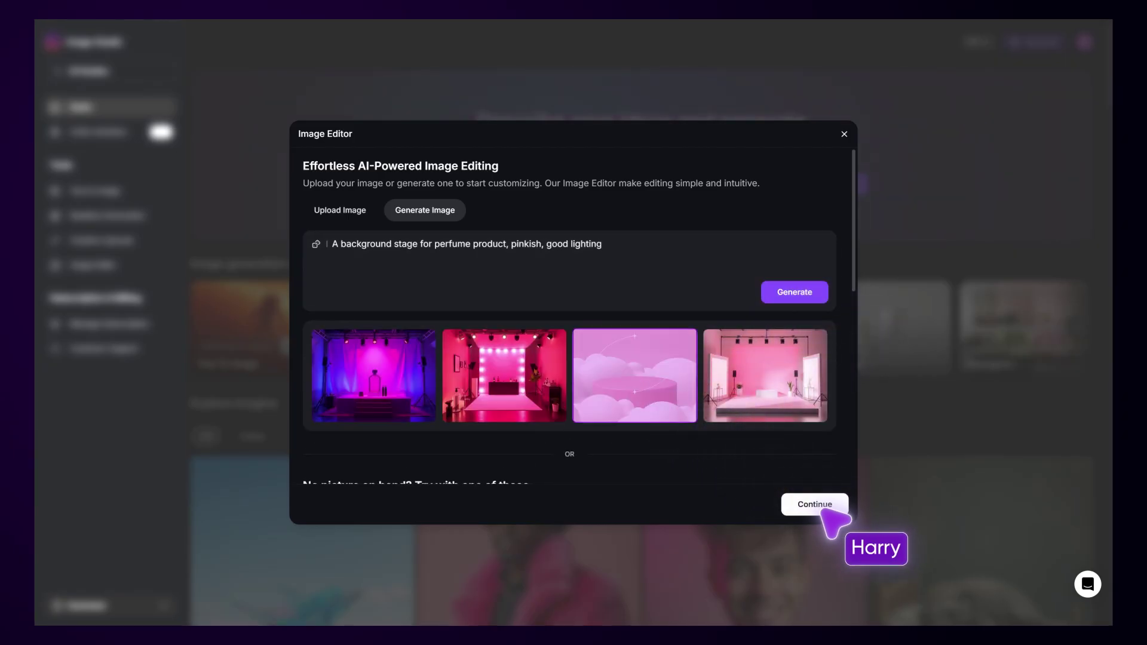
{"action": "left_click", "coordinate": [815, 505]}
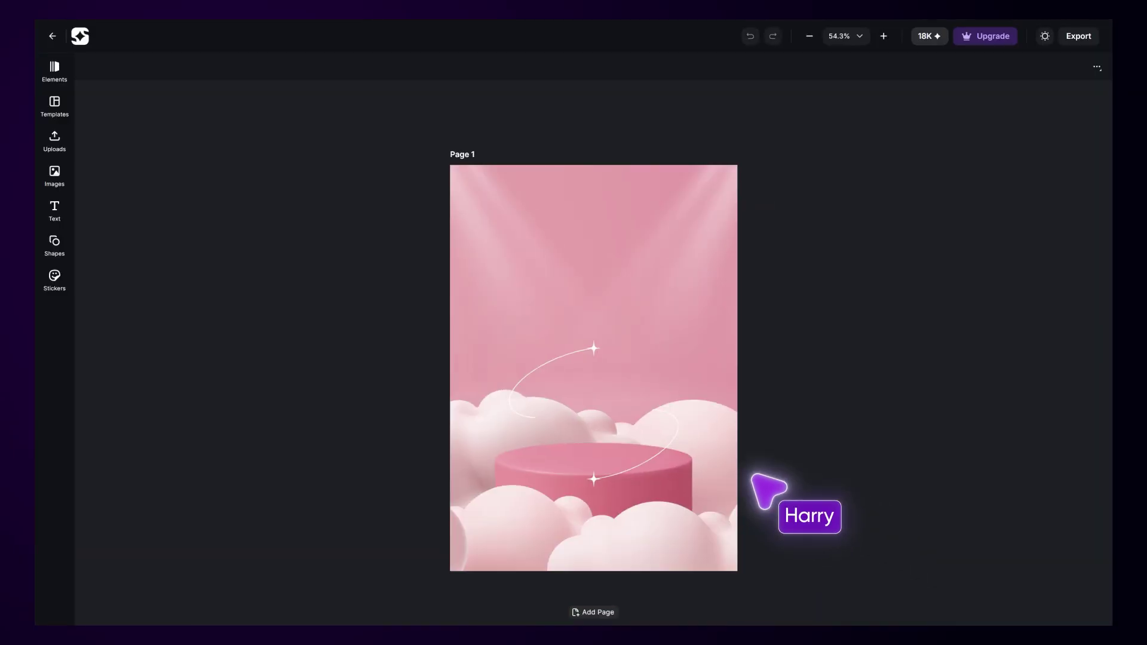
Step: Add the uploaded perfume bottle to the flyer, enlarged and centred on the pedestal
{"action": "left_click", "coordinate": [55, 142]}
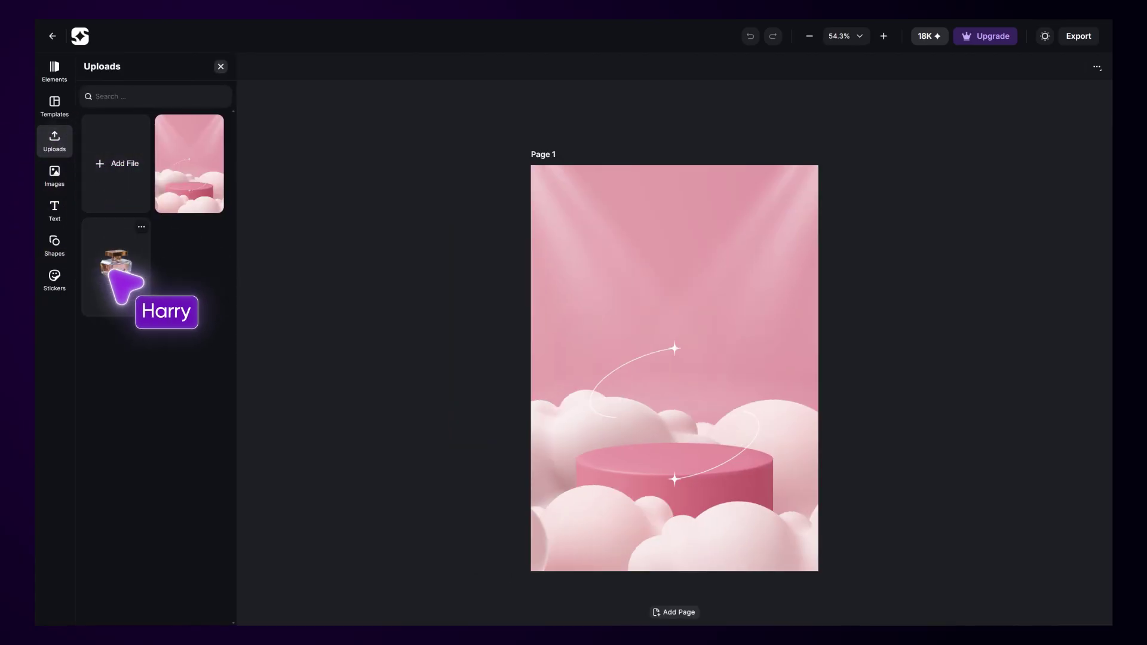
{"action": "left_click_drag", "start_coordinate": [110, 277], "coordinate": [578, 415]}
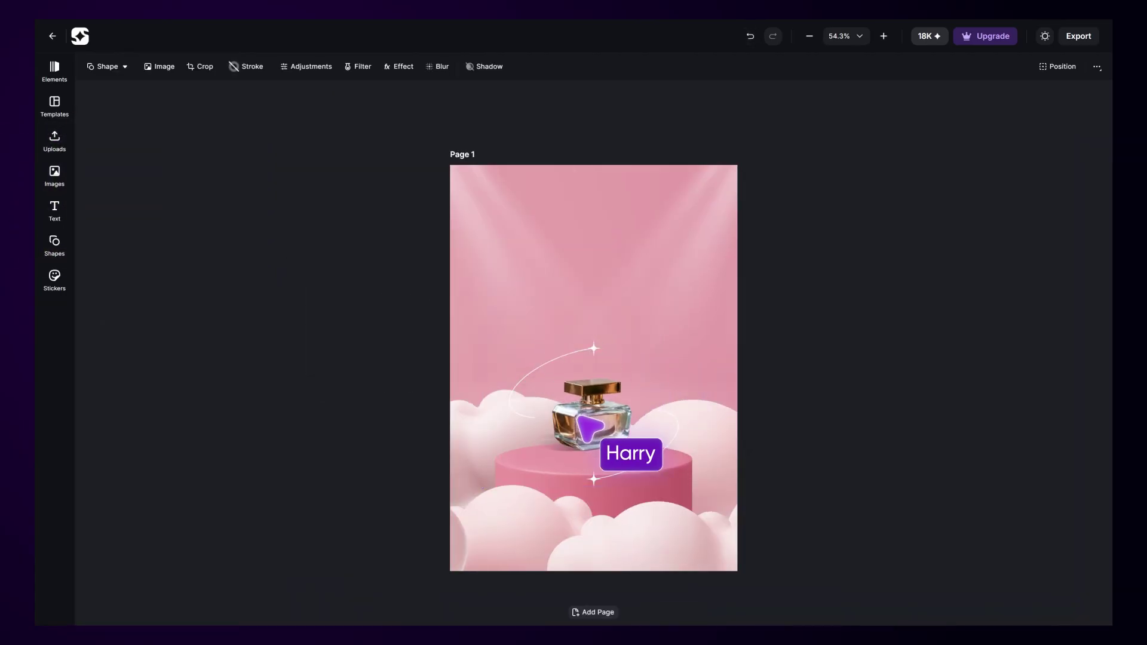
{"action": "left_click_drag", "start_coordinate": [679, 308], "coordinate": [640, 410]}
{"action": "left_click", "coordinate": [896, 270]}
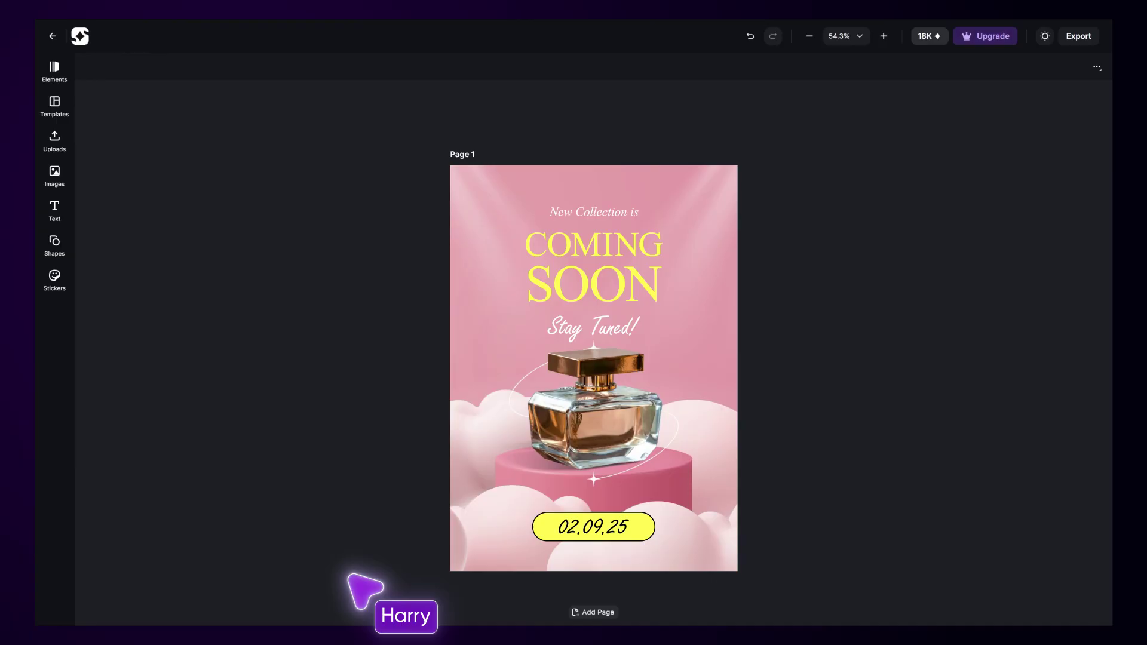
{"action": "left_click", "coordinate": [55, 40]}
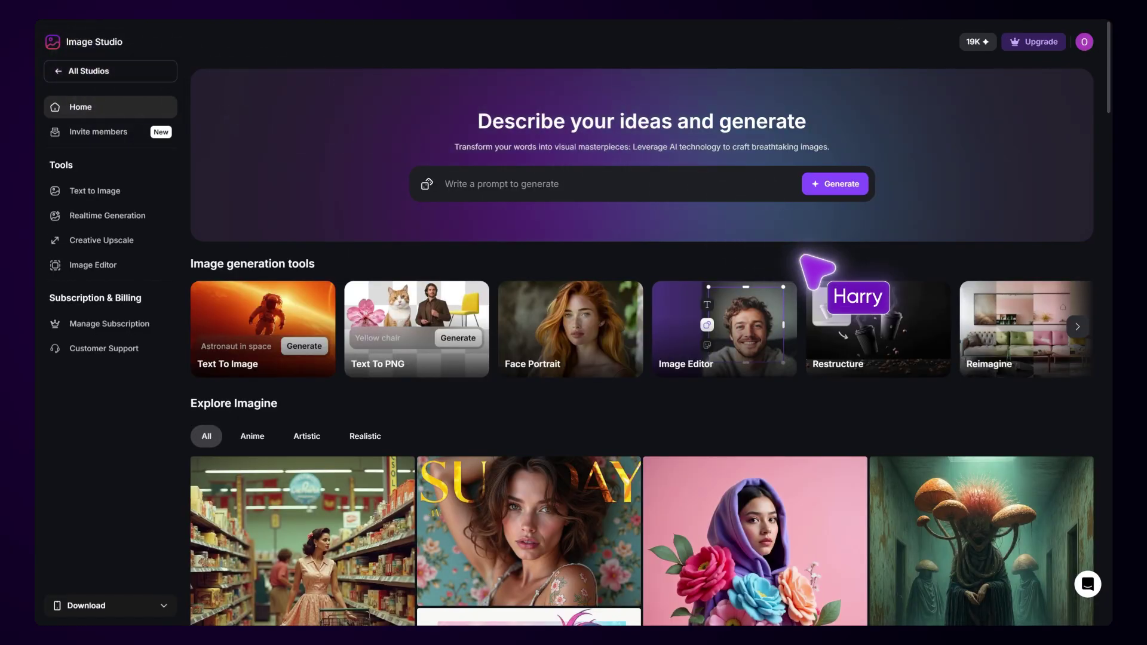
Step: Crop the living-room photo as Restructure guidance and generate four restyled sofa-room variations
{"action": "left_click", "coordinate": [895, 355]}
{"action": "scroll", "coordinate": [859, 328], "scroll_direction": "down", "scroll_amount": 3}
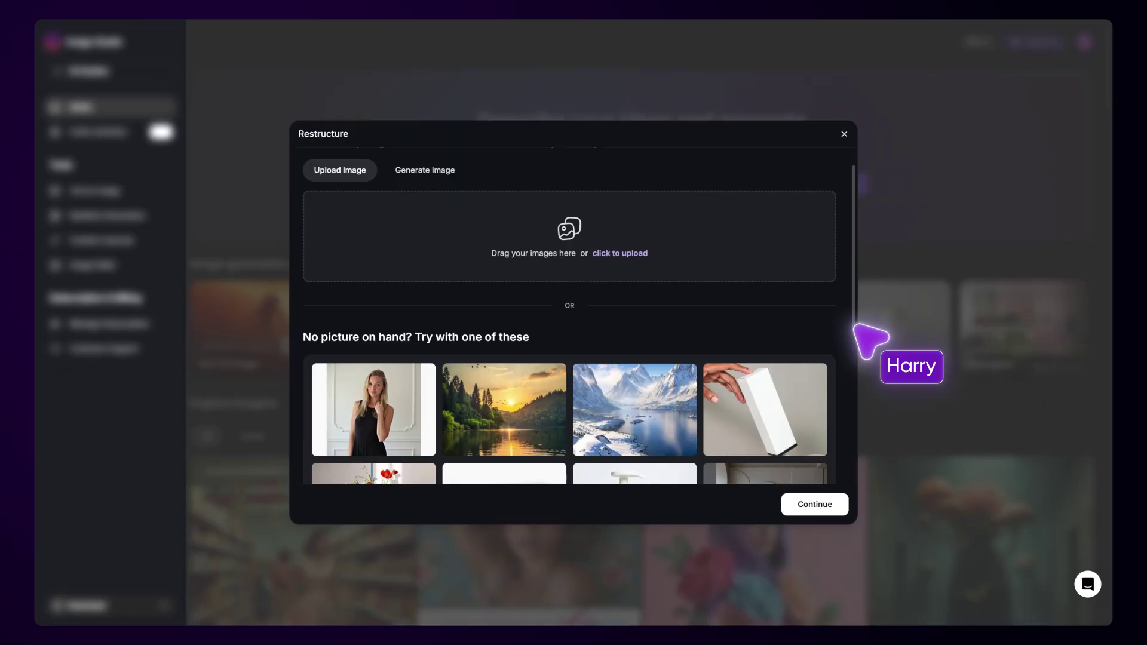
{"action": "scroll", "coordinate": [858, 327], "scroll_direction": "down", "scroll_amount": 3}
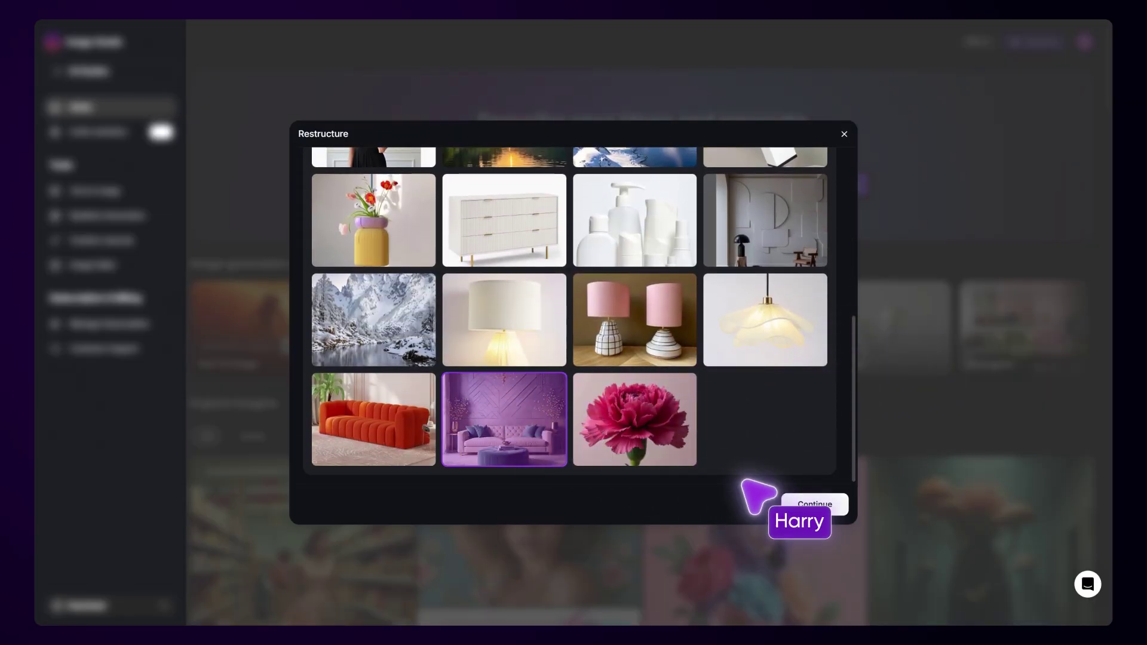
{"action": "left_click", "coordinate": [815, 504]}
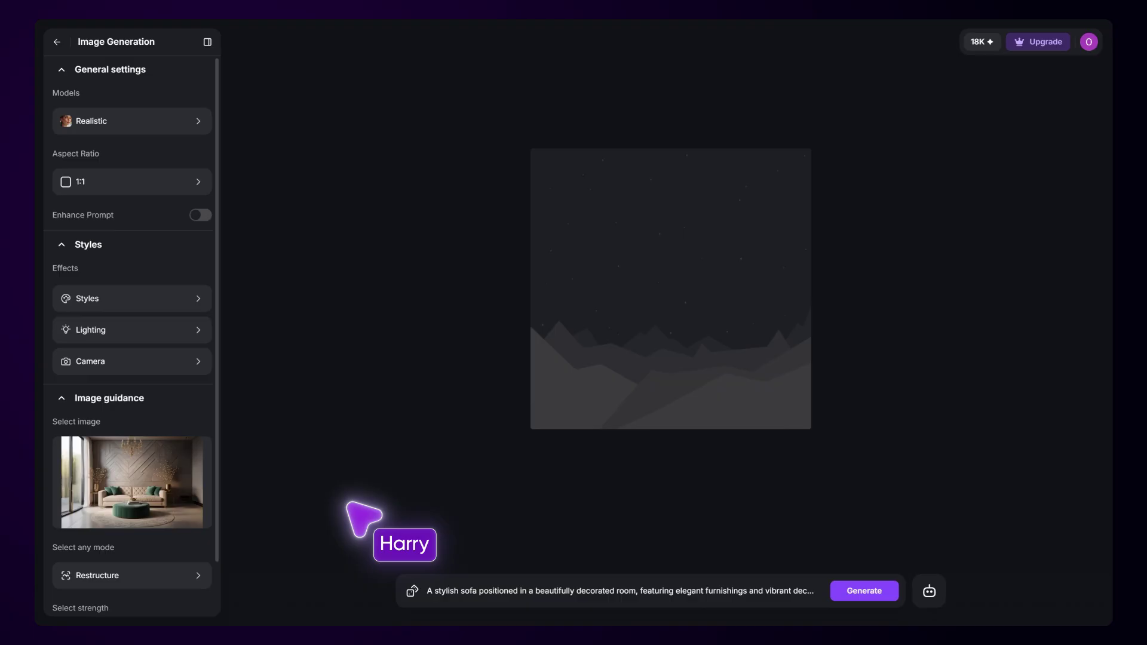
{"action": "left_click", "coordinate": [202, 463]}
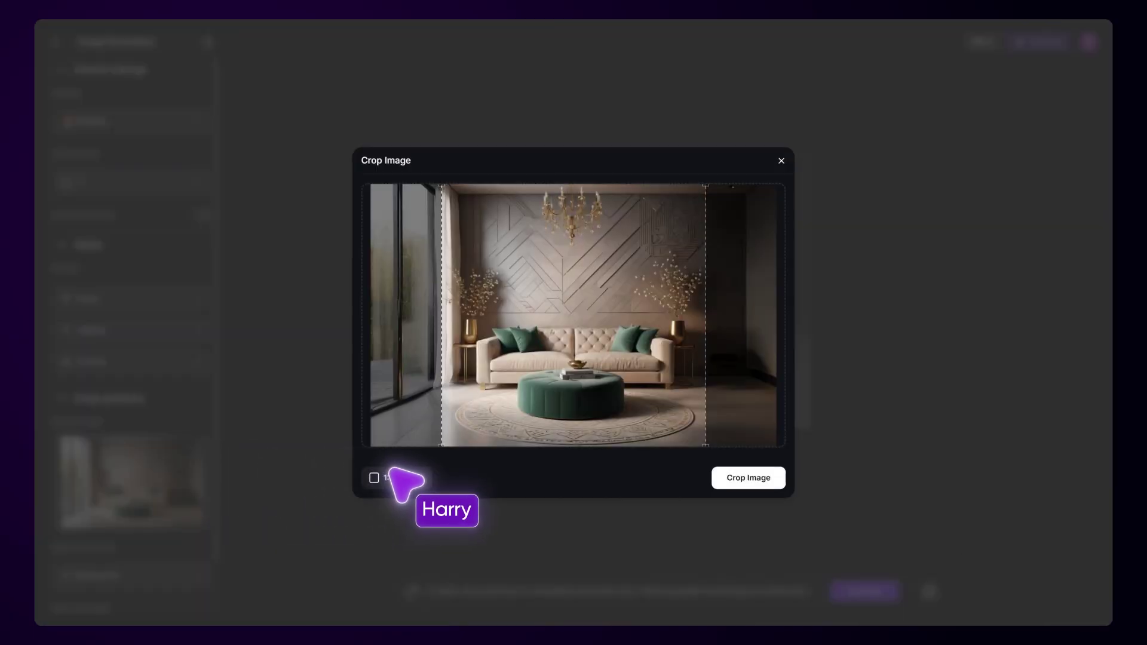
{"action": "left_click", "coordinate": [748, 478]}
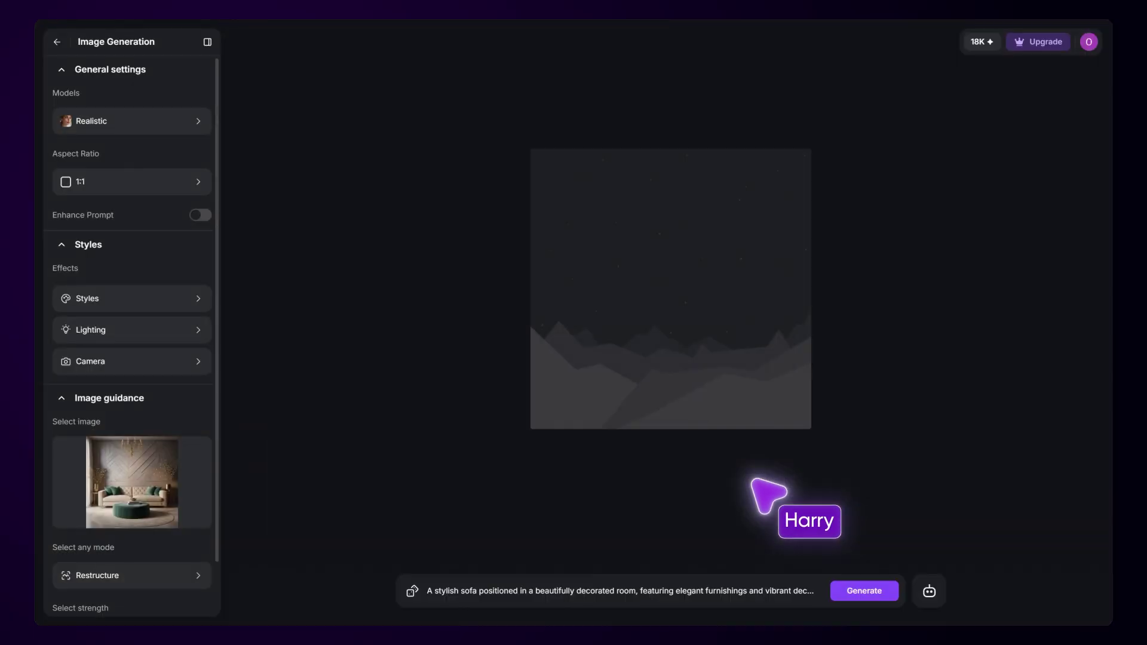
{"action": "left_click", "coordinate": [865, 592]}
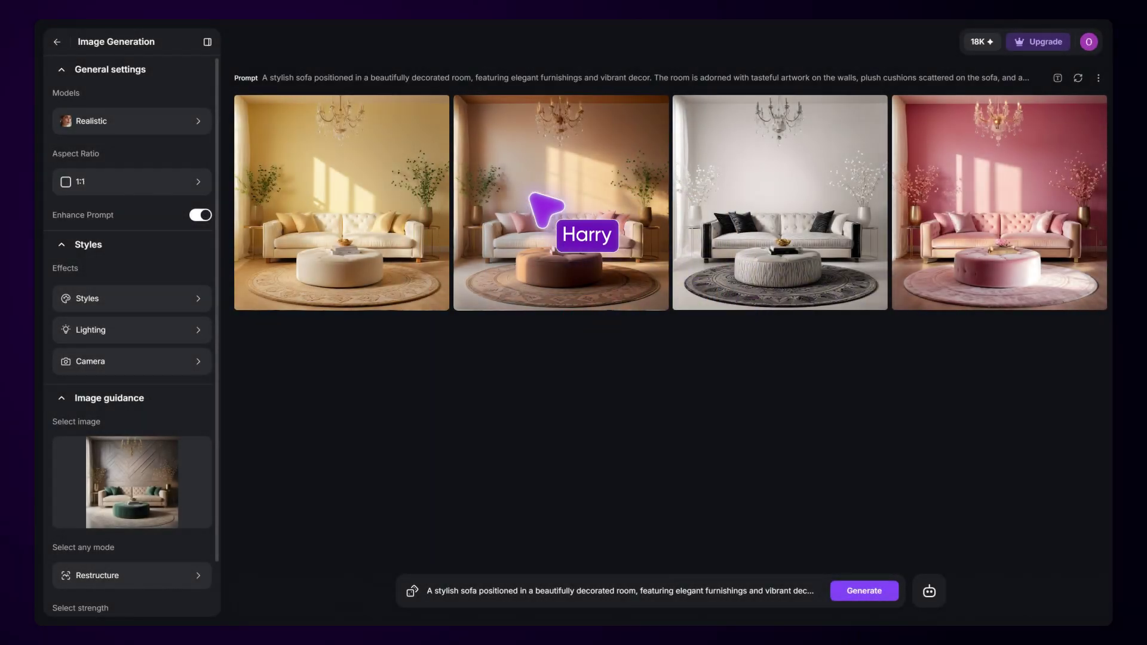
Step: Use the red car sample in Reimagine to generate four red sports-car night-street images
{"action": "left_click", "coordinate": [57, 42]}
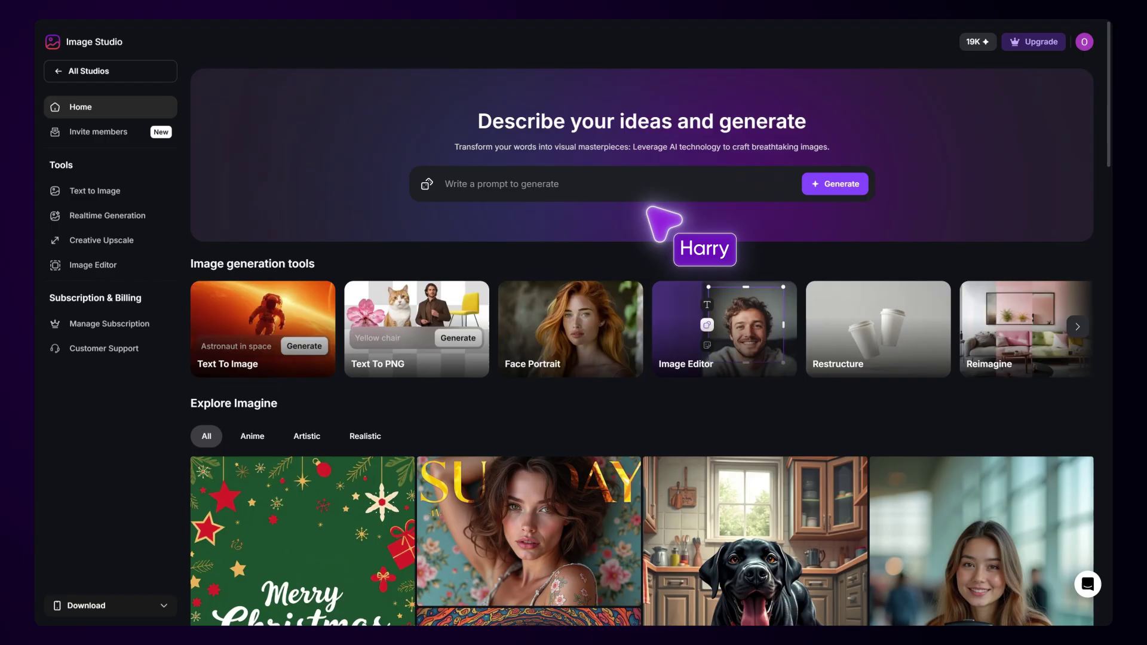
{"action": "left_click", "coordinate": [1077, 328]}
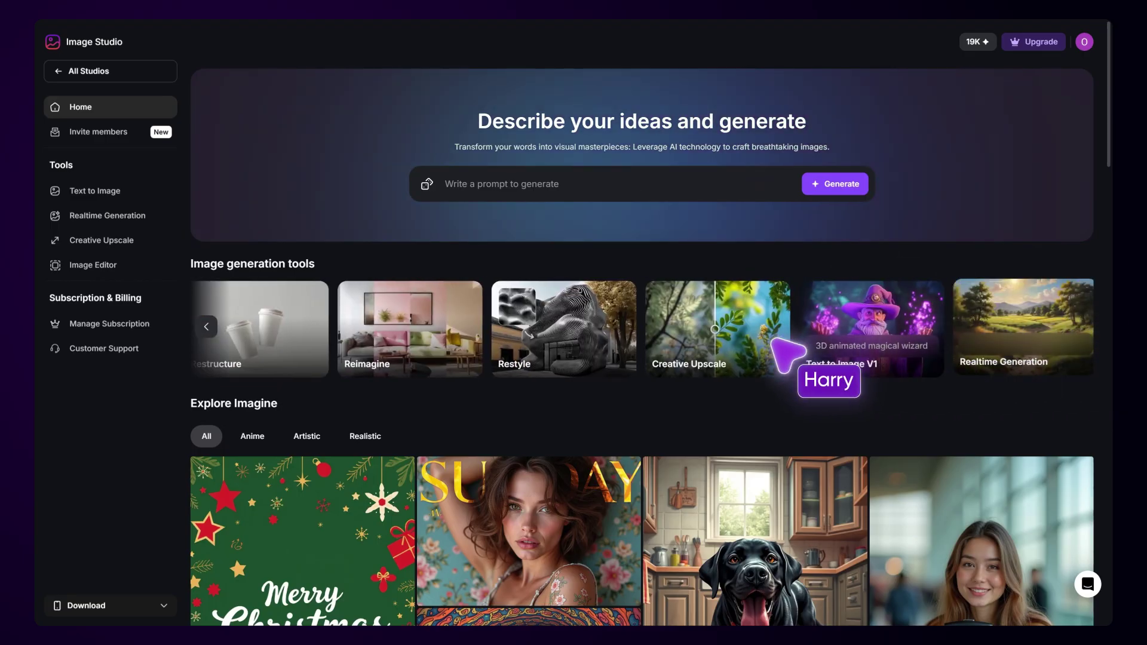
{"action": "left_click", "coordinate": [426, 356]}
{"action": "scroll", "coordinate": [419, 353], "scroll_direction": "down", "scroll_amount": 4}
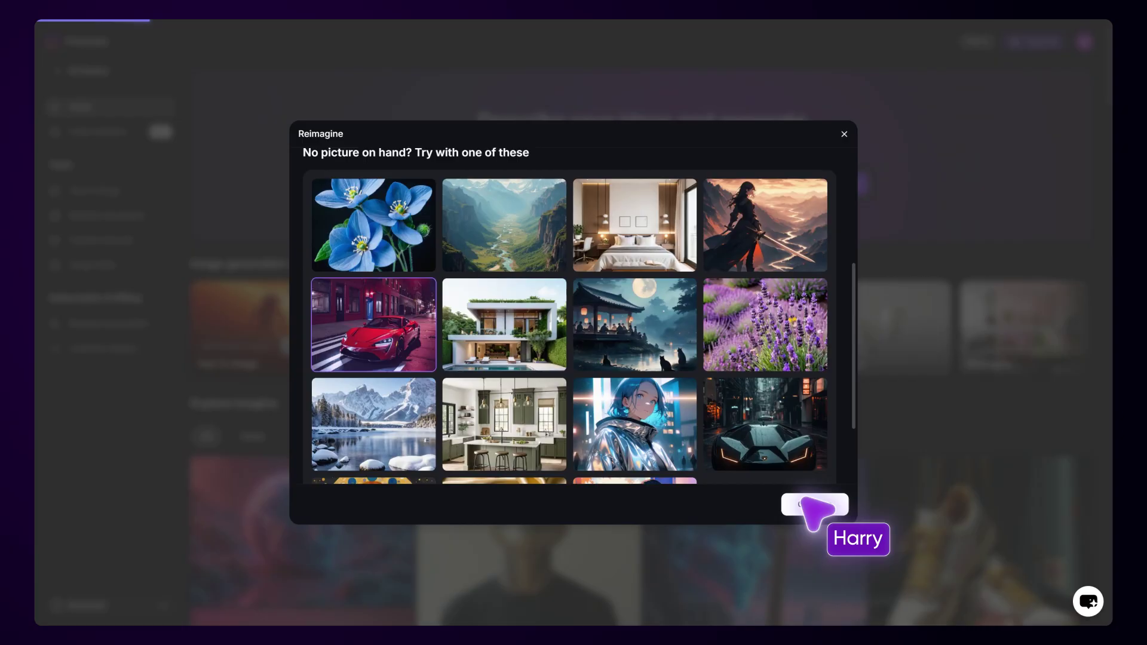
{"action": "left_click", "coordinate": [824, 507]}
{"action": "left_click", "coordinate": [874, 595]}
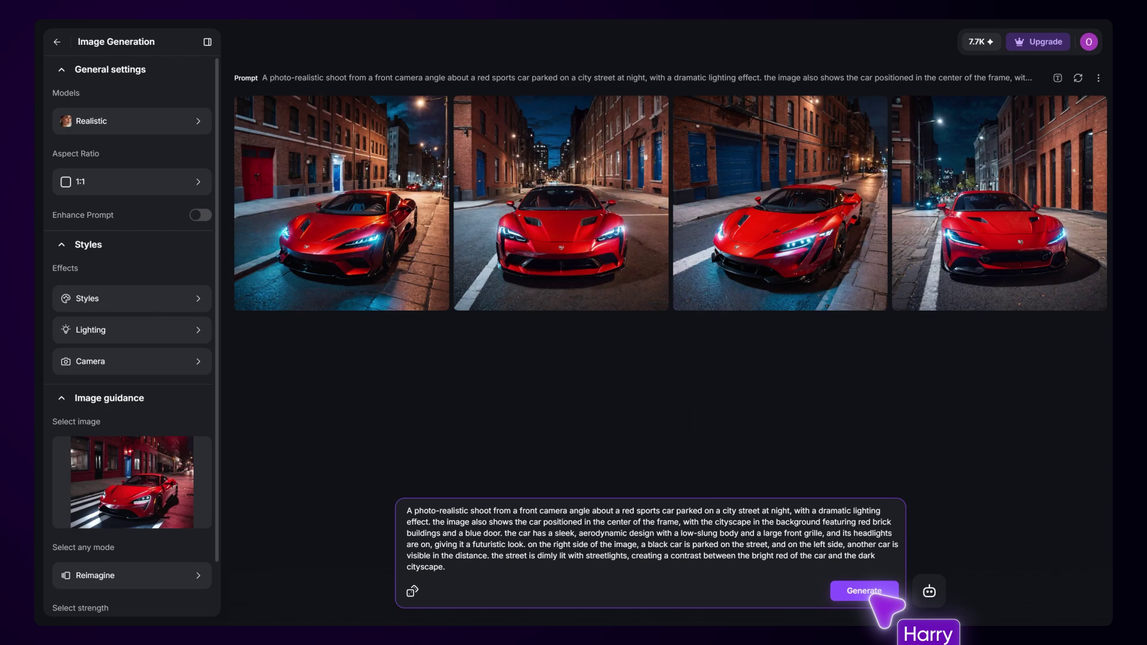
Step: Apply the zebra sample in Restyle to generate four zebra-striped handbag images
{"action": "left_click", "coordinate": [57, 42]}
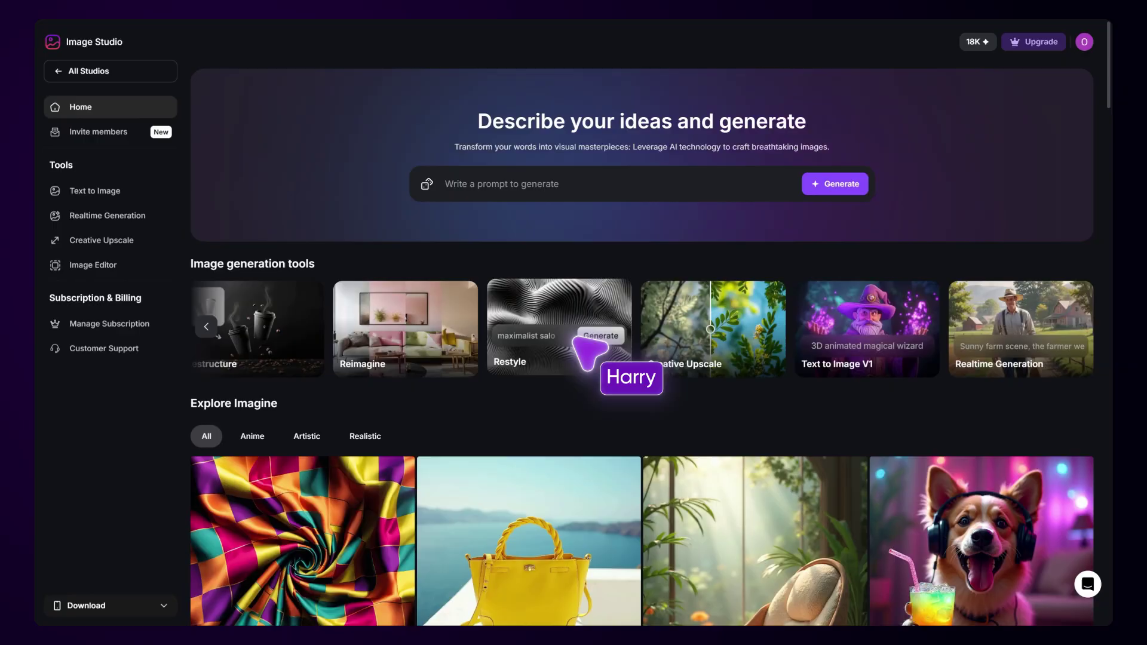
{"action": "left_click", "coordinate": [574, 340]}
{"action": "scroll", "coordinate": [741, 359], "scroll_direction": "down", "scroll_amount": 3}
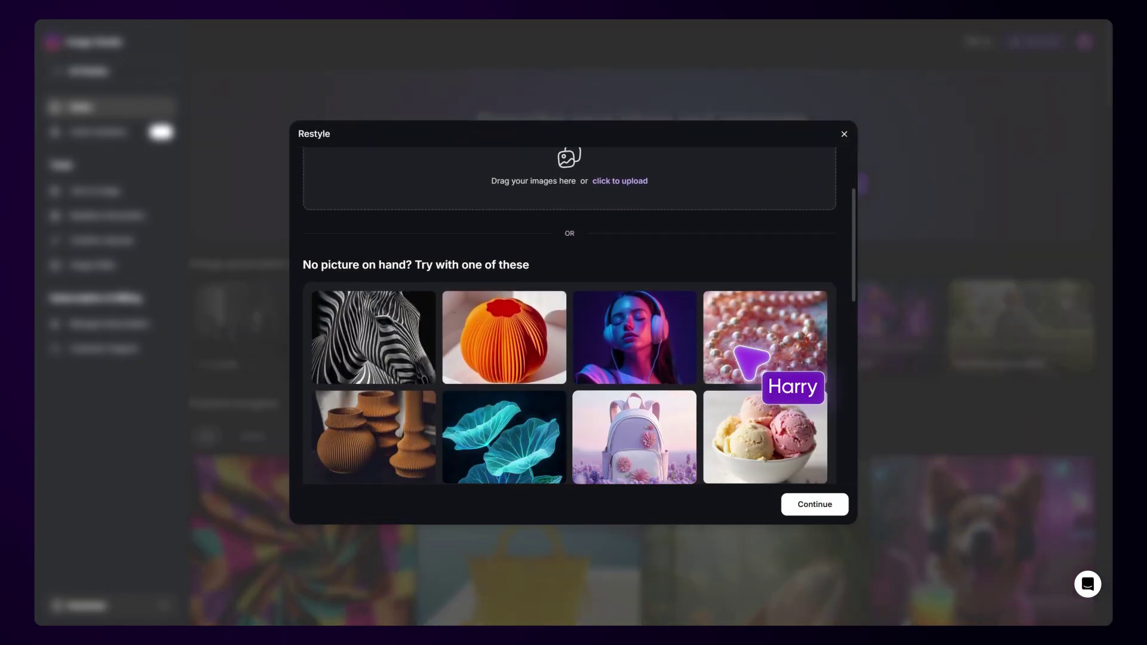
{"action": "scroll", "coordinate": [605, 328], "scroll_direction": "down", "scroll_amount": 1}
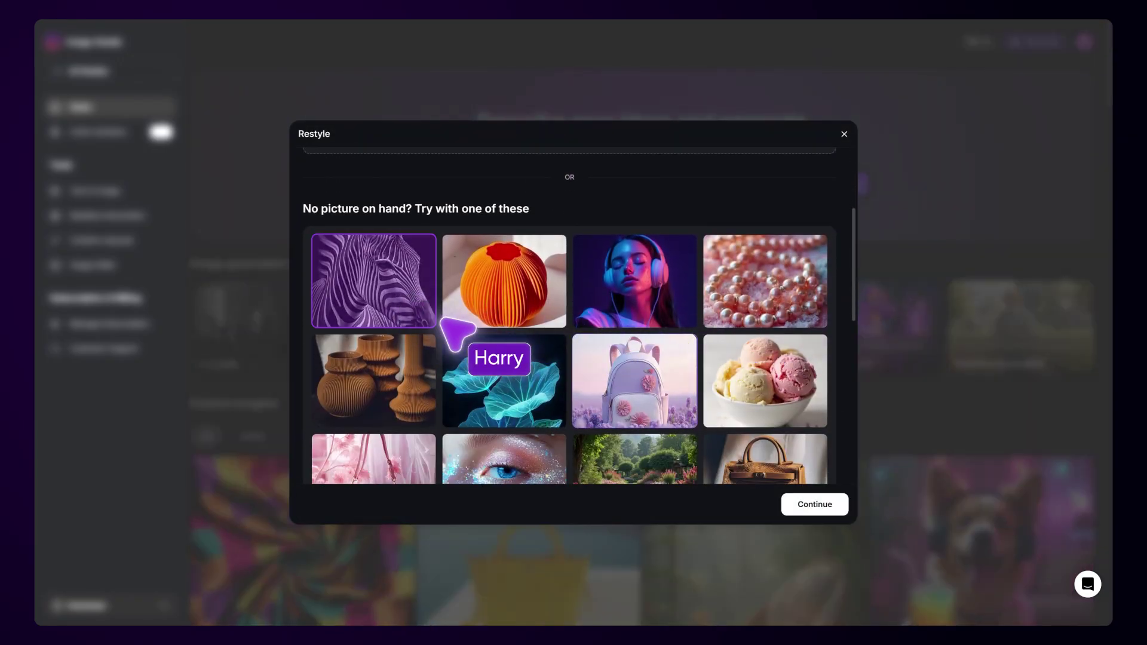
{"action": "left_click", "coordinate": [822, 506]}
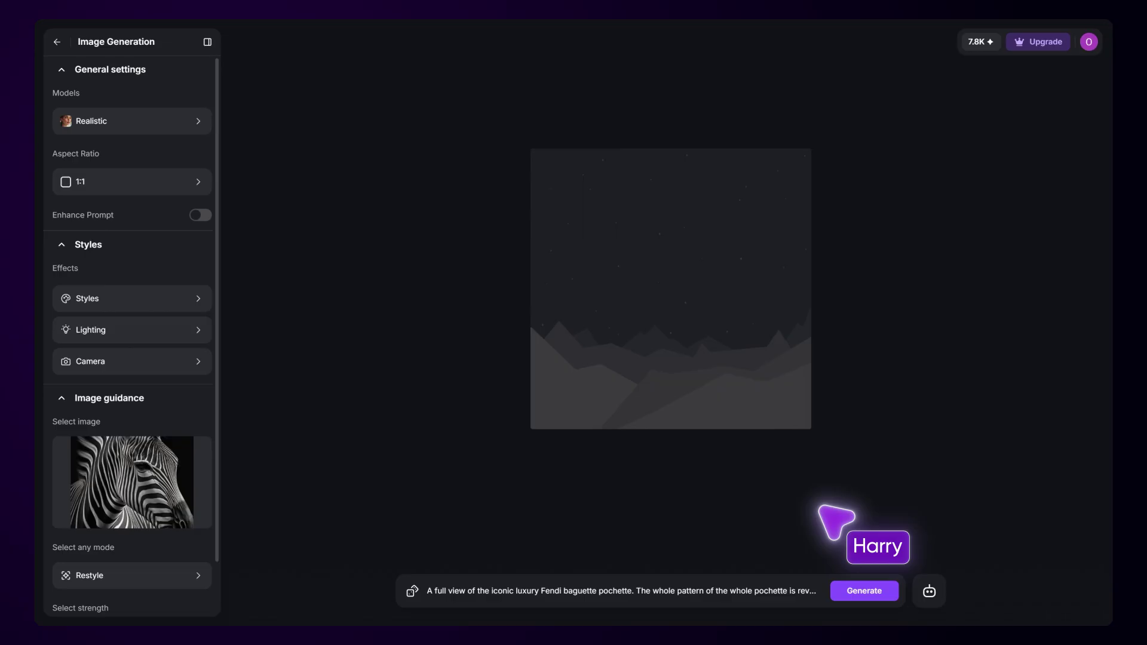
{"action": "left_click", "coordinate": [861, 589]}
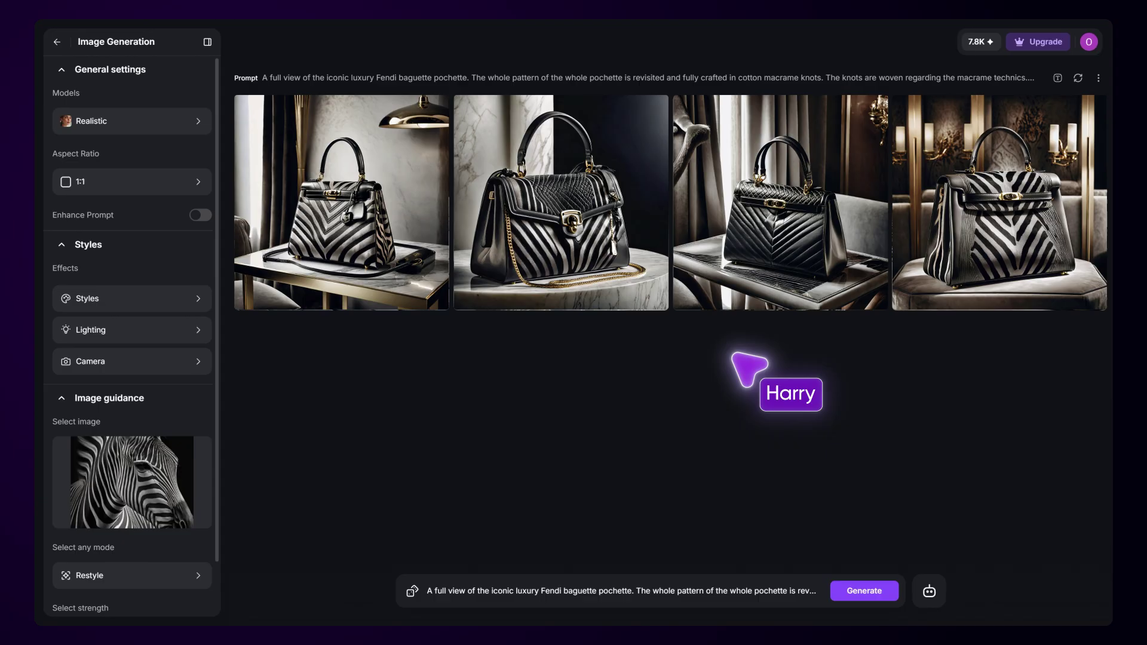
{"action": "left_click", "coordinate": [57, 42]}
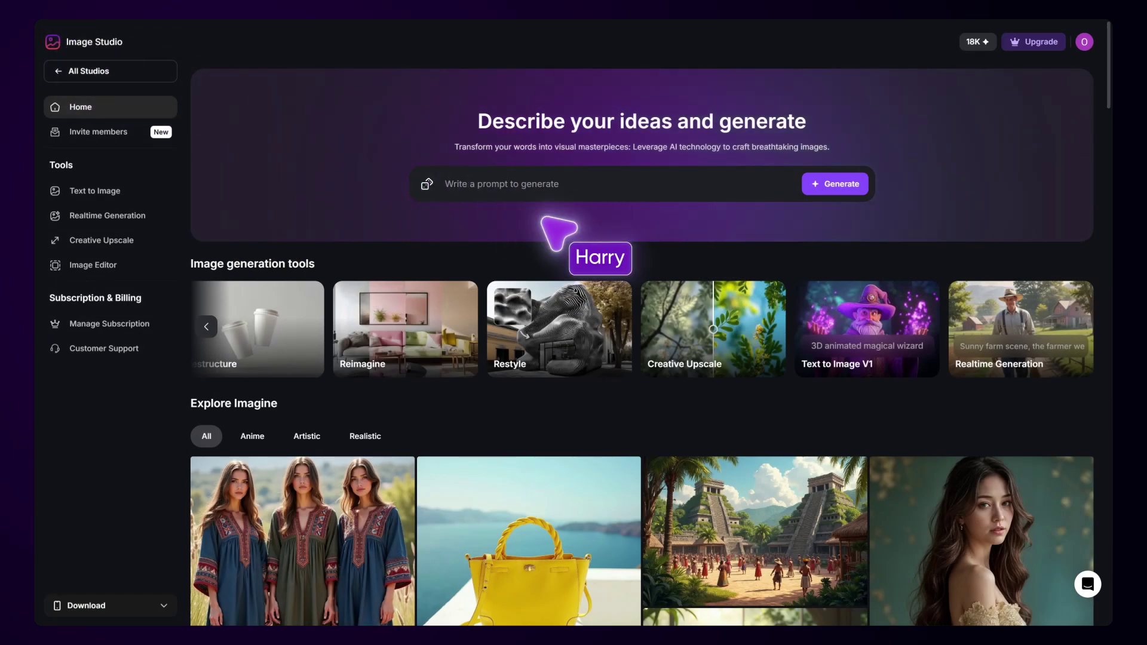
Step: Upscale the two-deer mountain landscape at Creativity 1 and compare it against the original
{"action": "left_click", "coordinate": [723, 350]}
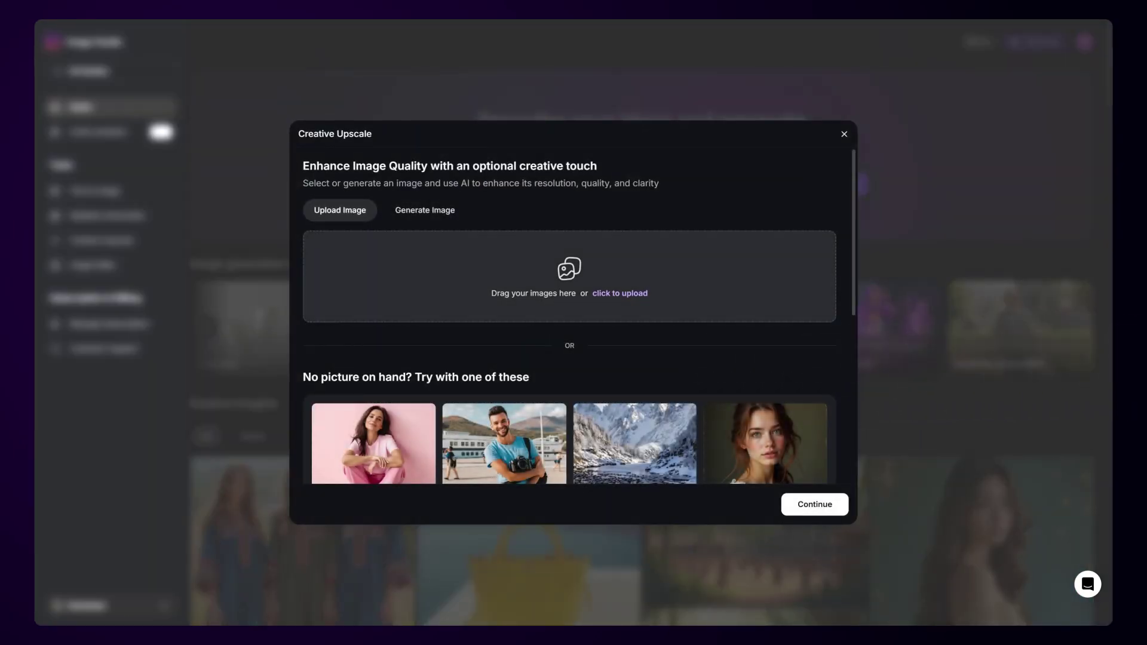
{"action": "left_click_drag", "start_coordinate": [1146, 326], "coordinate": [577, 299]}
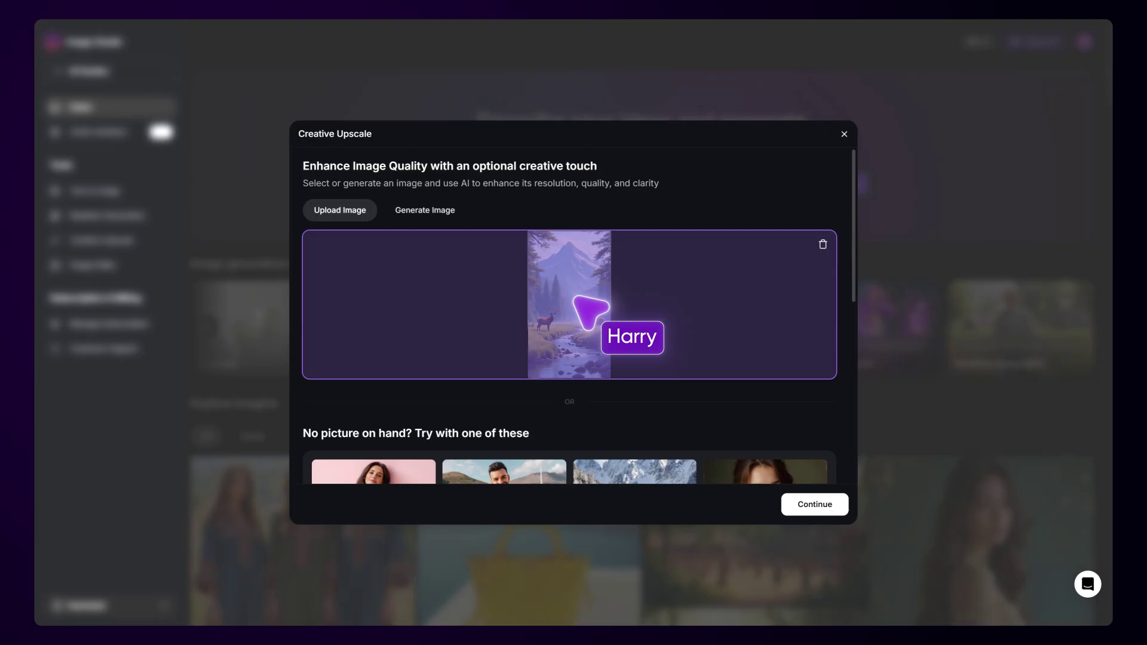
{"action": "left_click", "coordinate": [812, 506]}
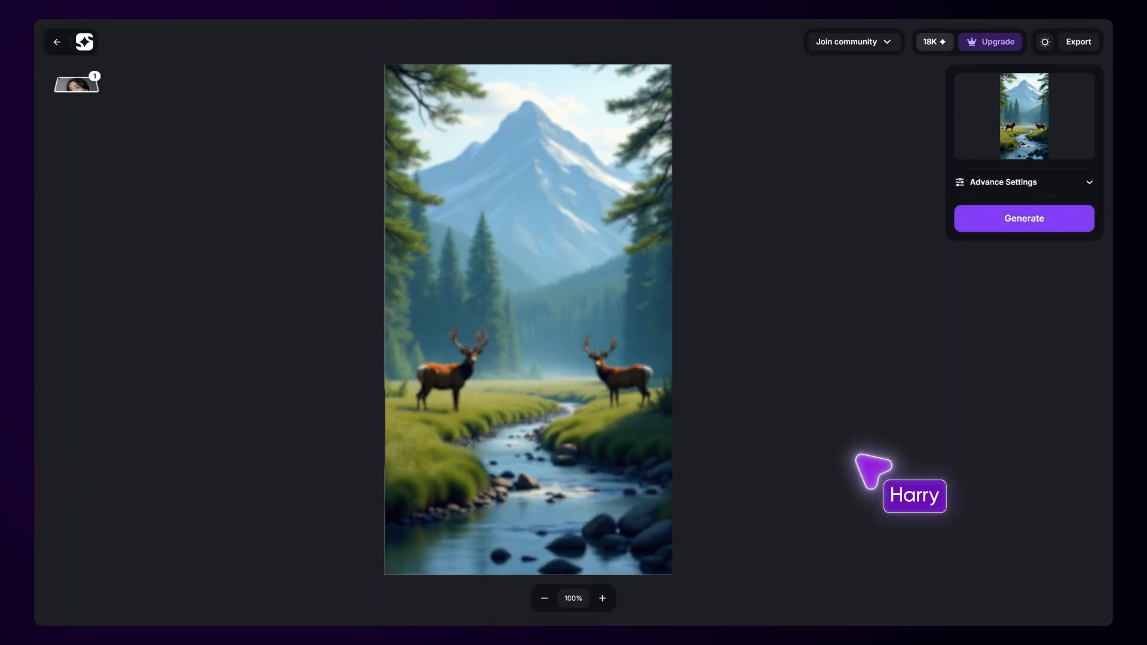
{"action": "left_click", "coordinate": [1089, 182]}
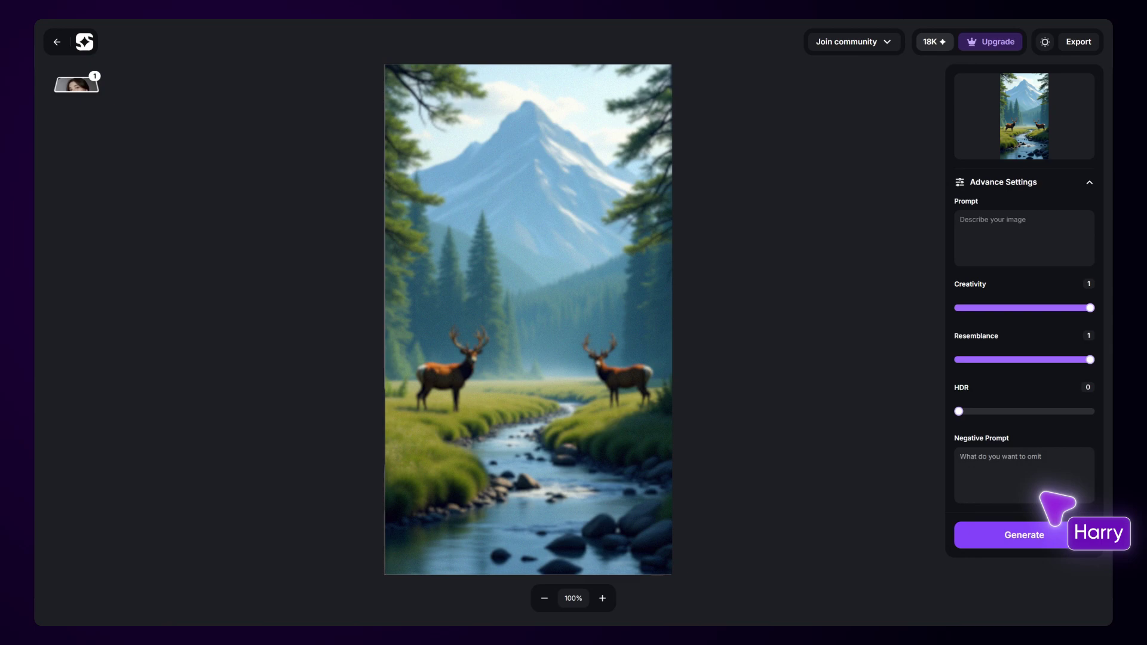
{"action": "left_click", "coordinate": [1034, 539]}
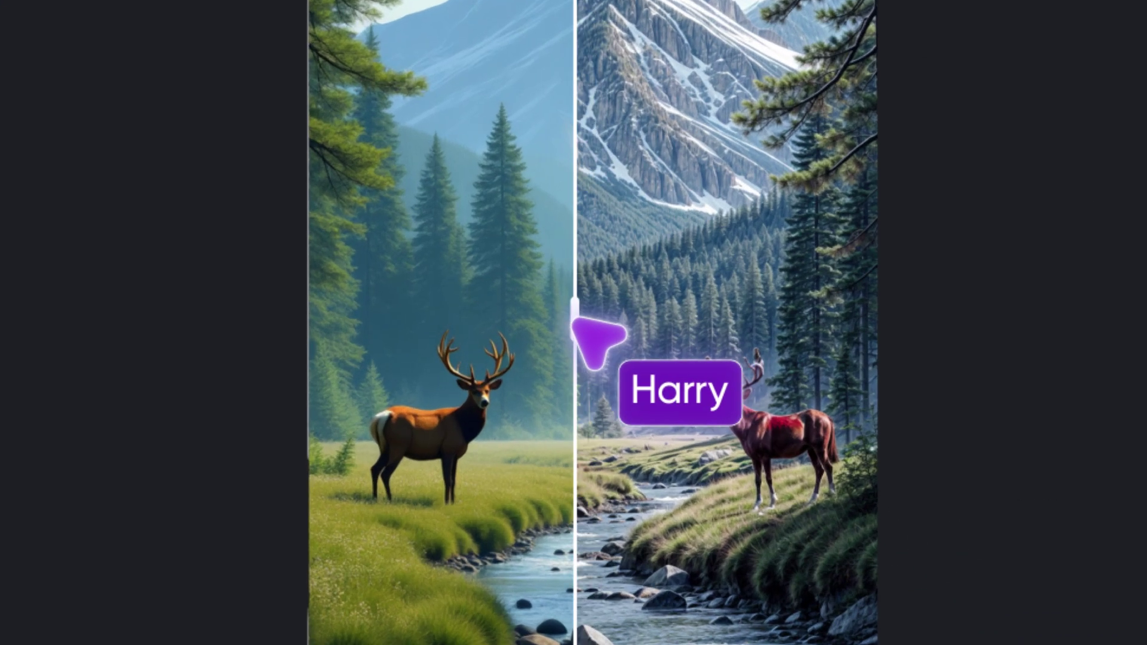
{"action": "left_click_drag", "start_coordinate": [527, 320], "coordinate": [305, 320]}
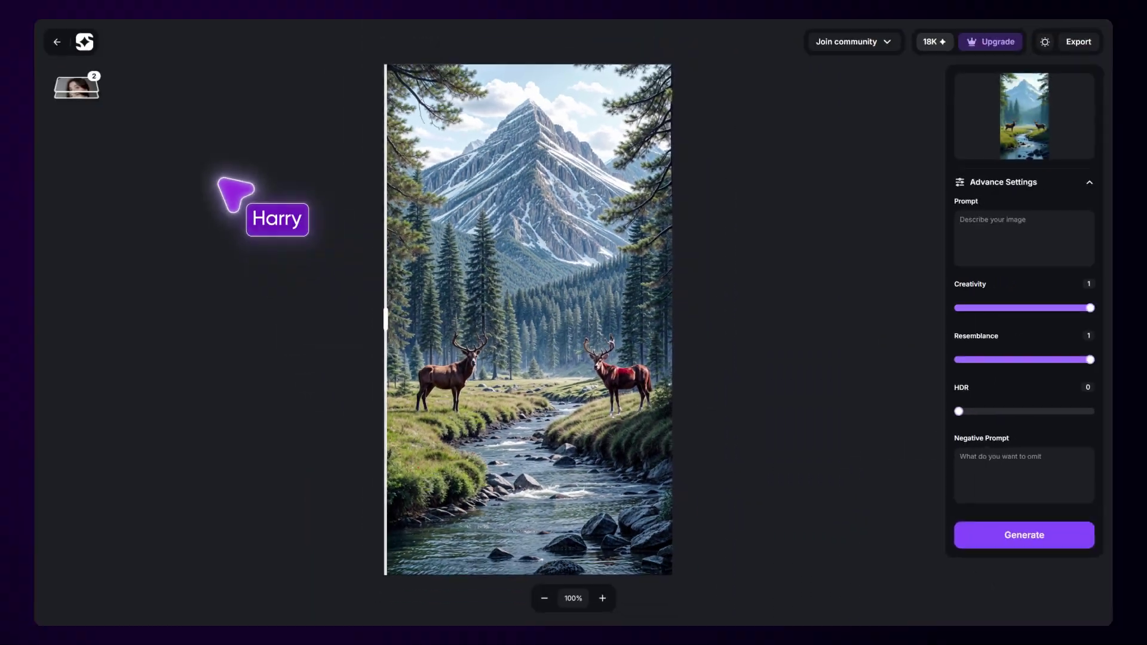
{"action": "left_click", "coordinate": [57, 42]}
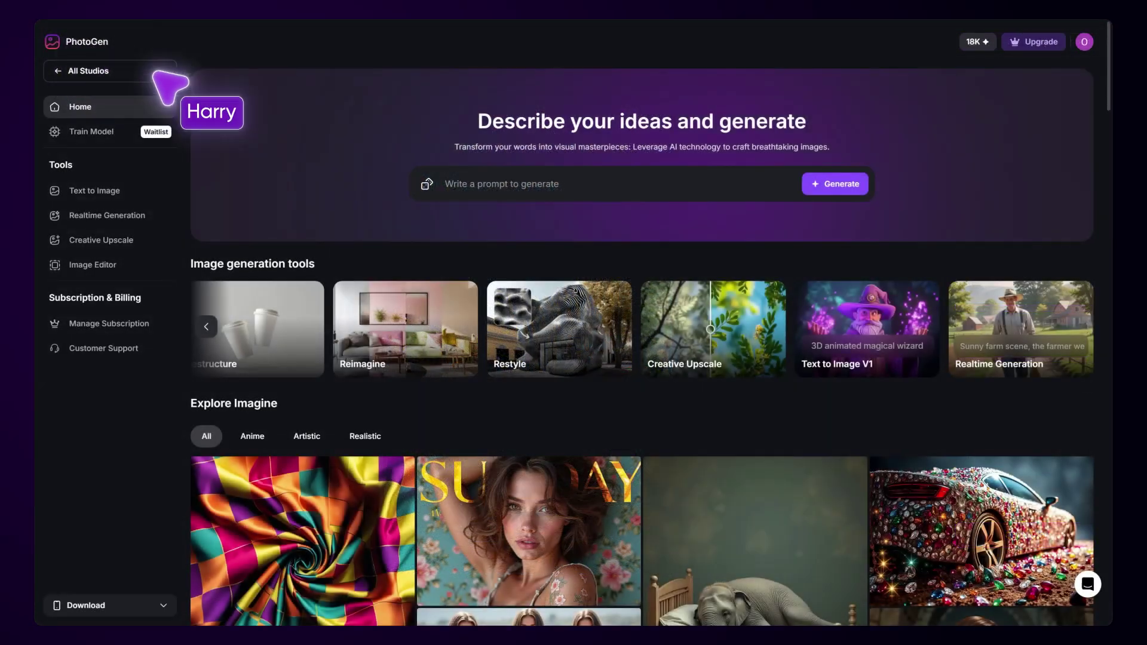
Step: Generate a realtime image from 'A cat, in superman suit, flying in sky, dramatic, city,, octane'
{"action": "left_click", "coordinate": [1002, 335]}
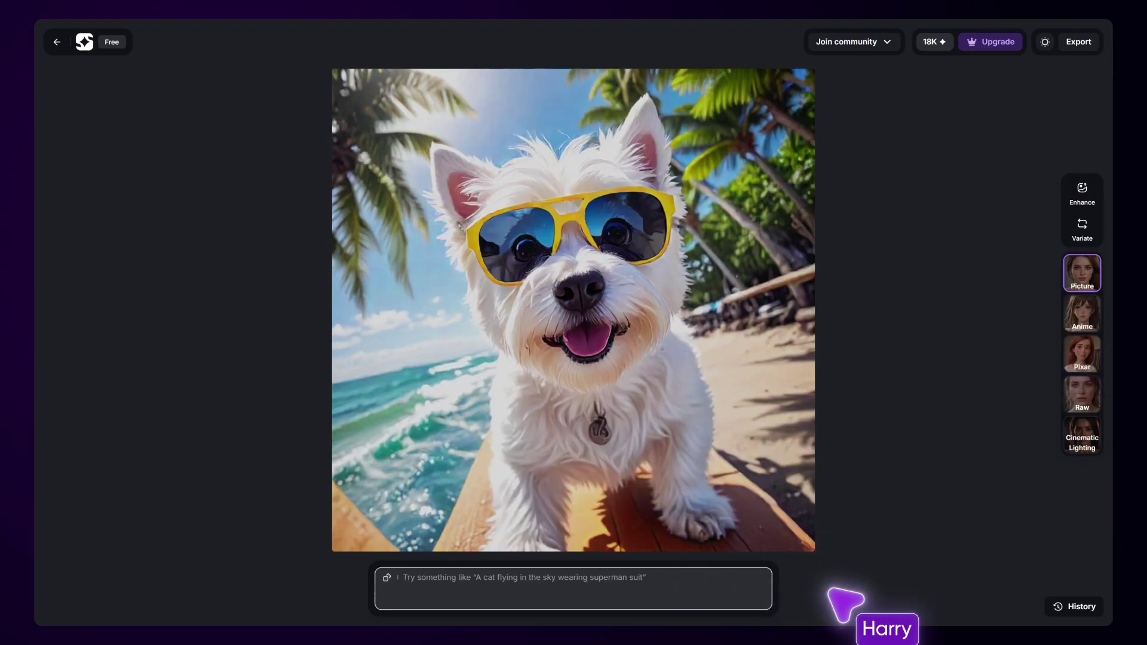
{"action": "type", "text": "A cat, in superman suit"}
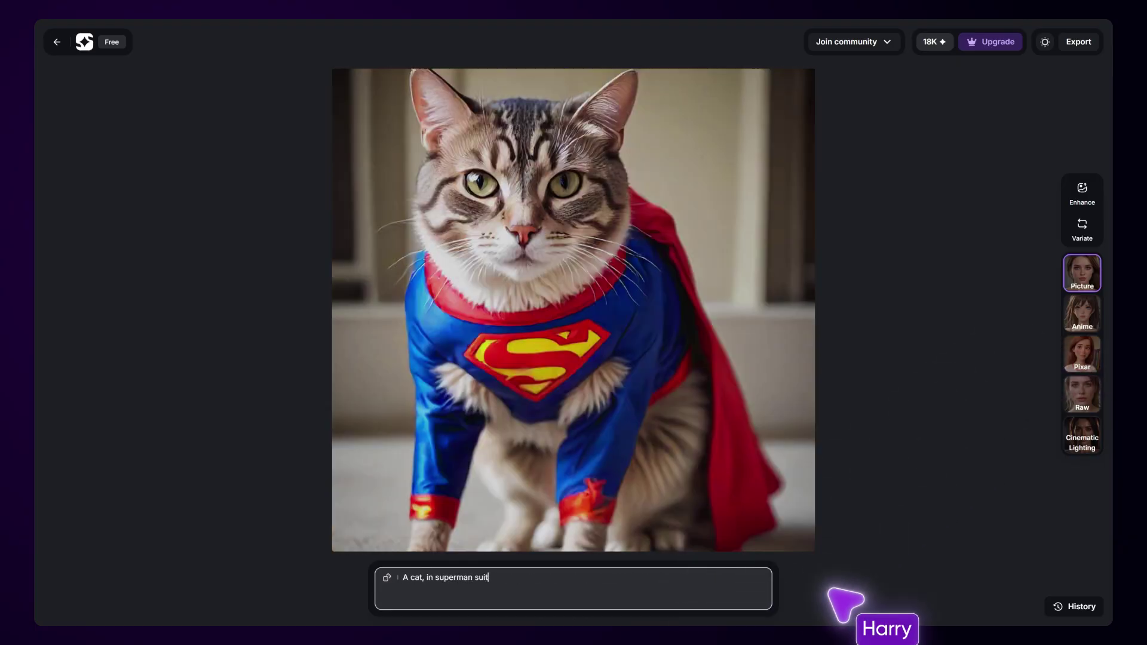
{"action": "type", "text": ", flying in sky, "}
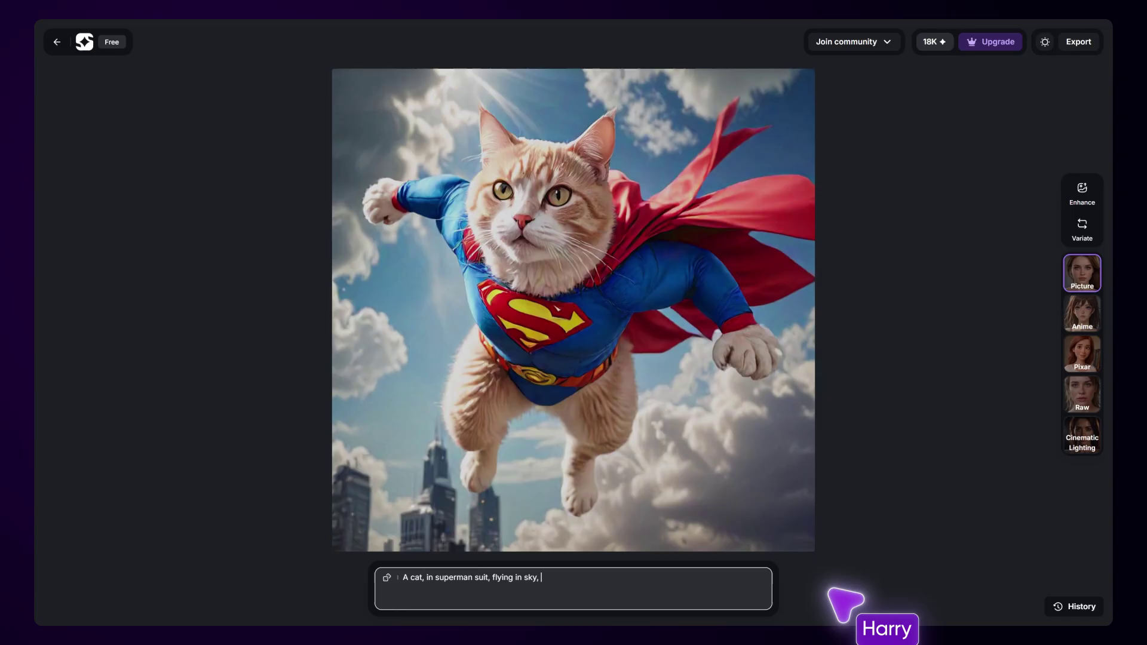
{"action": "type", "text": "dramatic, city, 4k"}
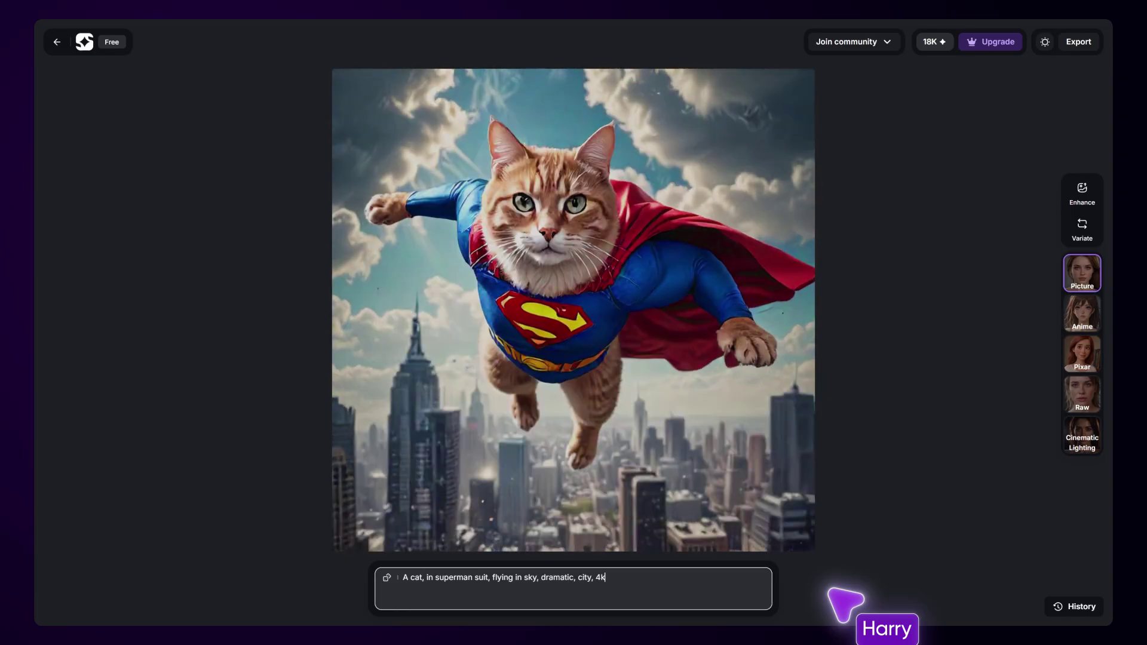
{"action": "type", "text": ", octane"}
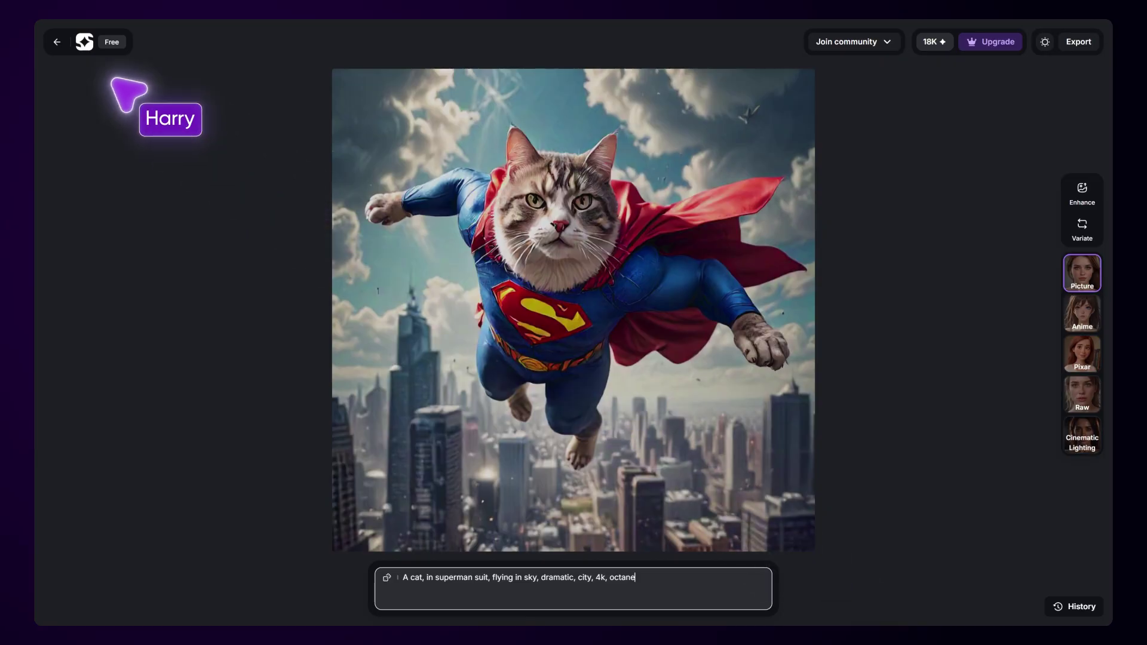
{"action": "left_click", "coordinate": [57, 41]}
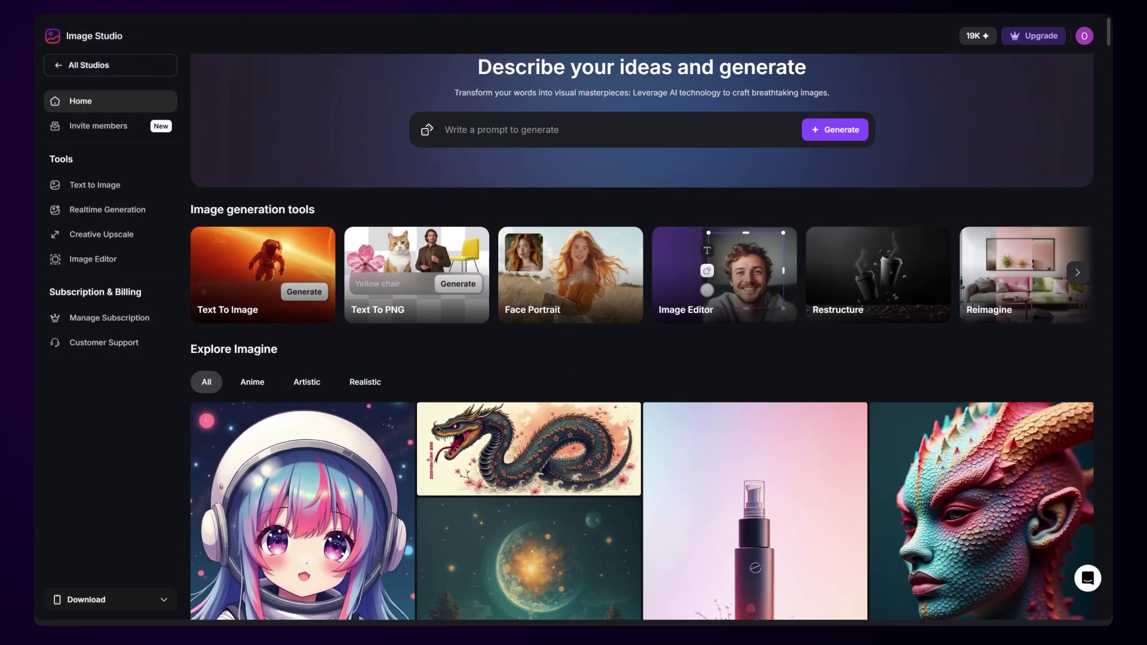